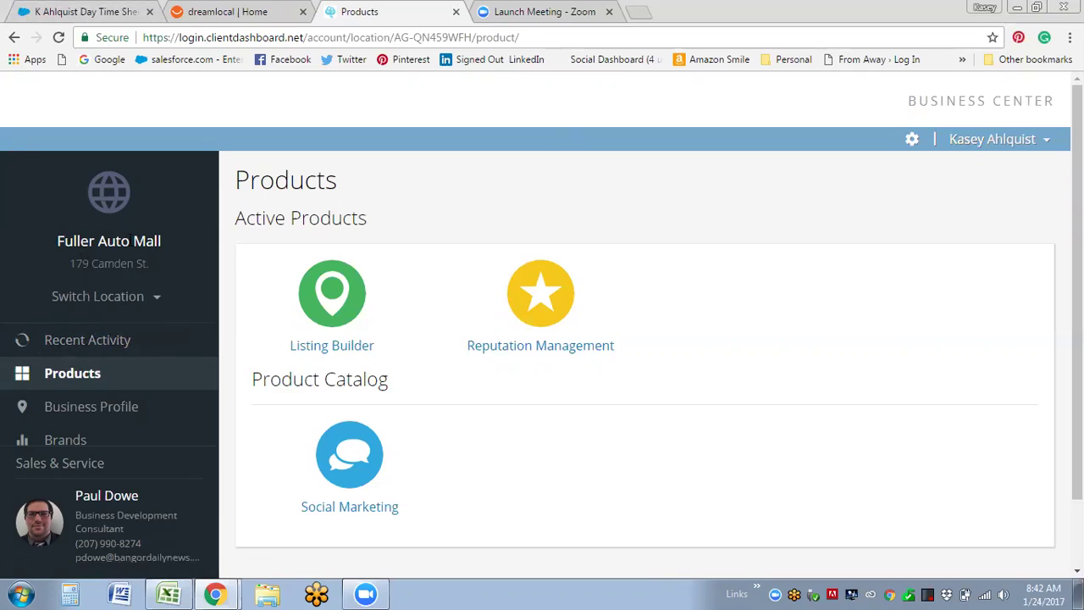
- Open the full list of business locations and choose Fuller Auto Mall as the active location
left_click(156, 299)
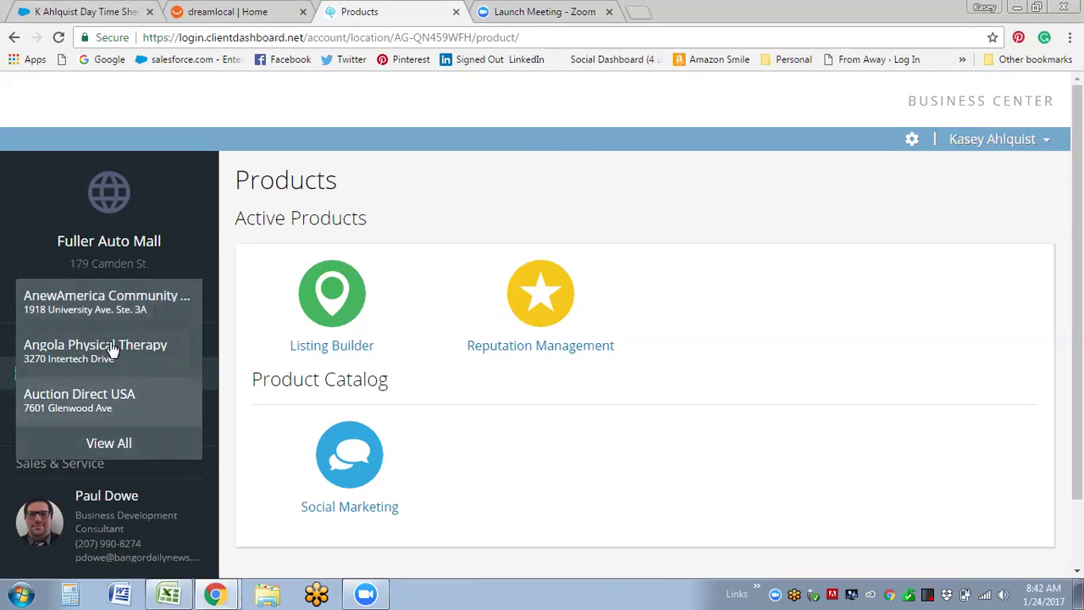
left_click(114, 443)
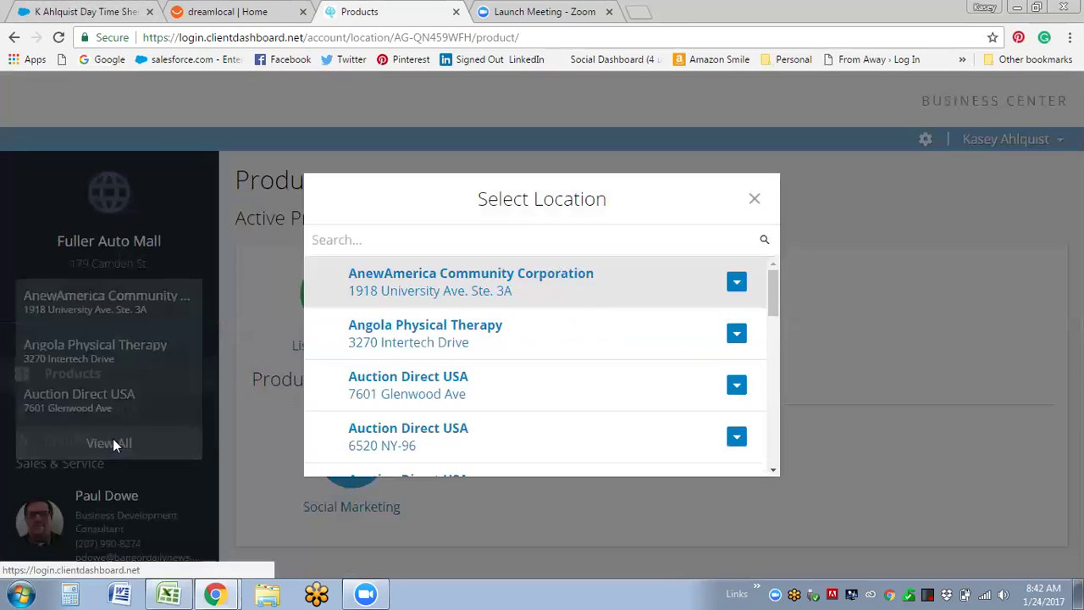
scroll(467, 333, "down", 7)
scroll(469, 335, "down", 2)
scroll(468, 335, "up", 3)
scroll(468, 334, "down", 2)
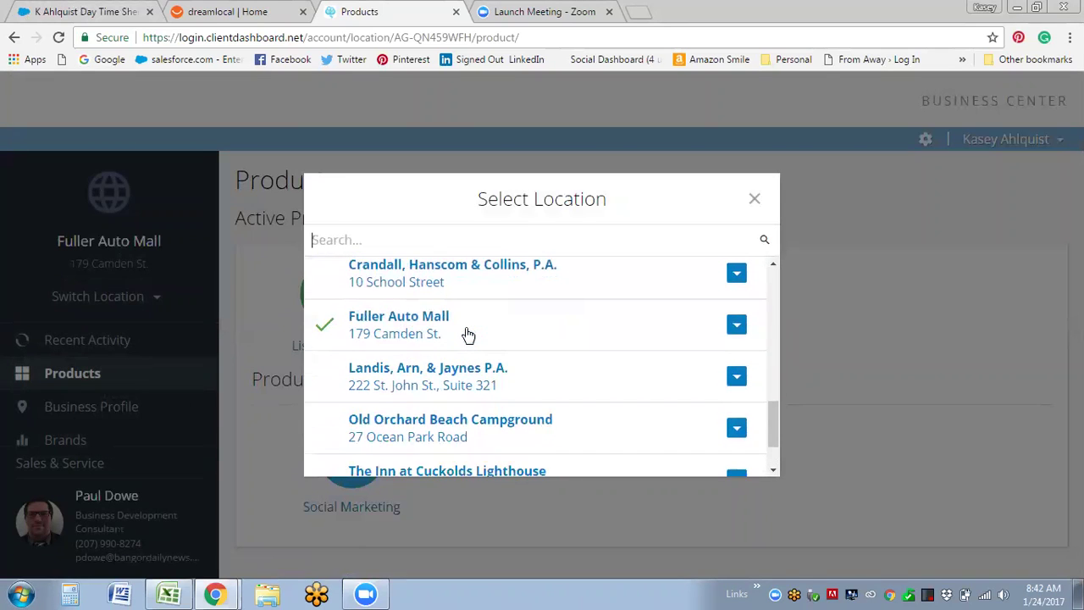
left_click(378, 326)
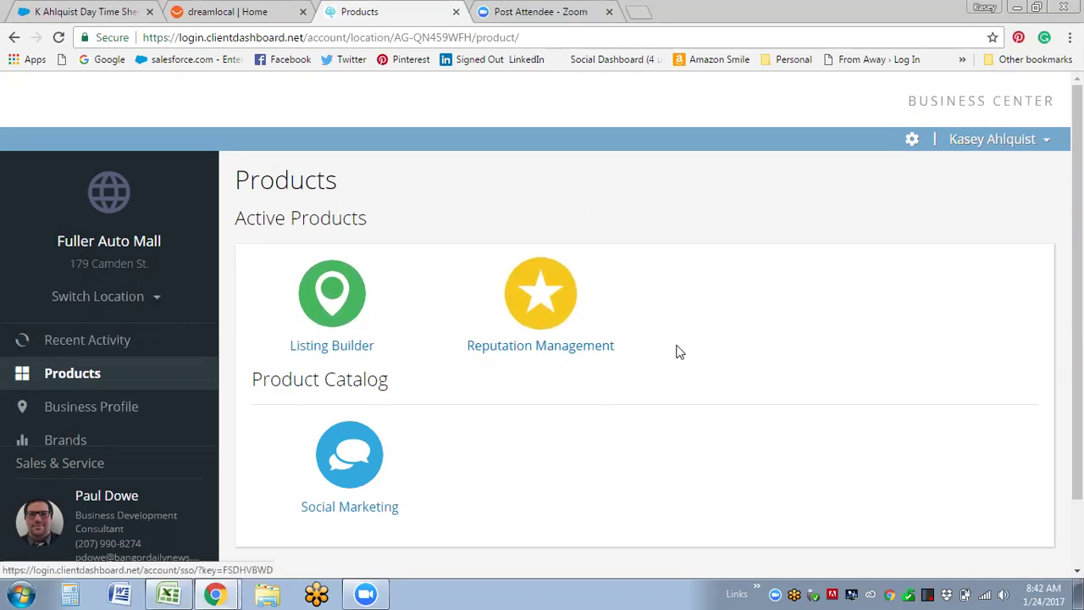
- Open the Listings page in Reputation Management and review the primary listings for search engines and review sites
left_click(542, 311)
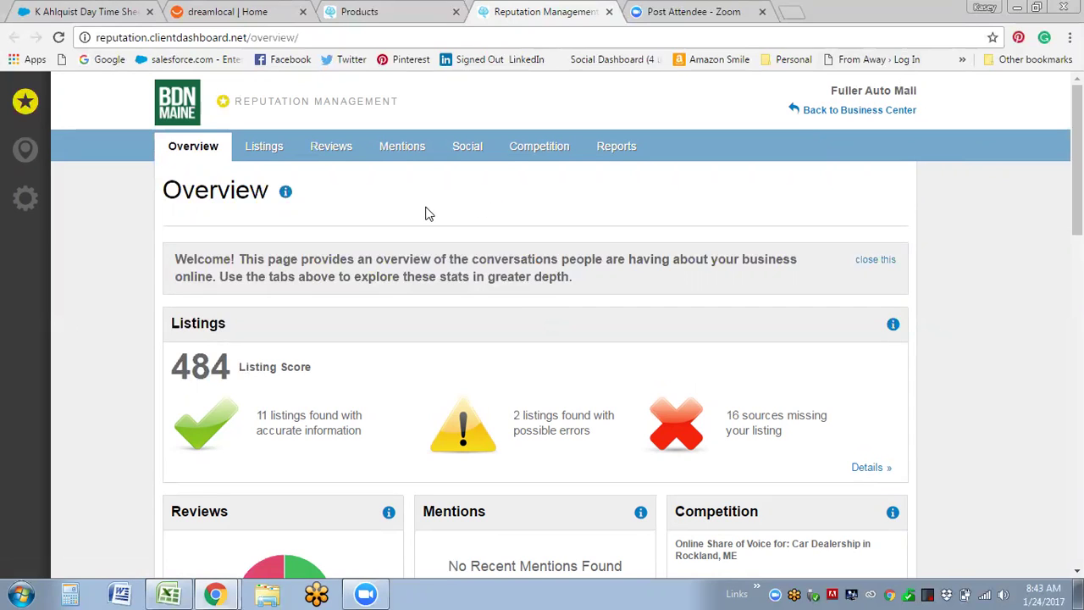
left_click(259, 148)
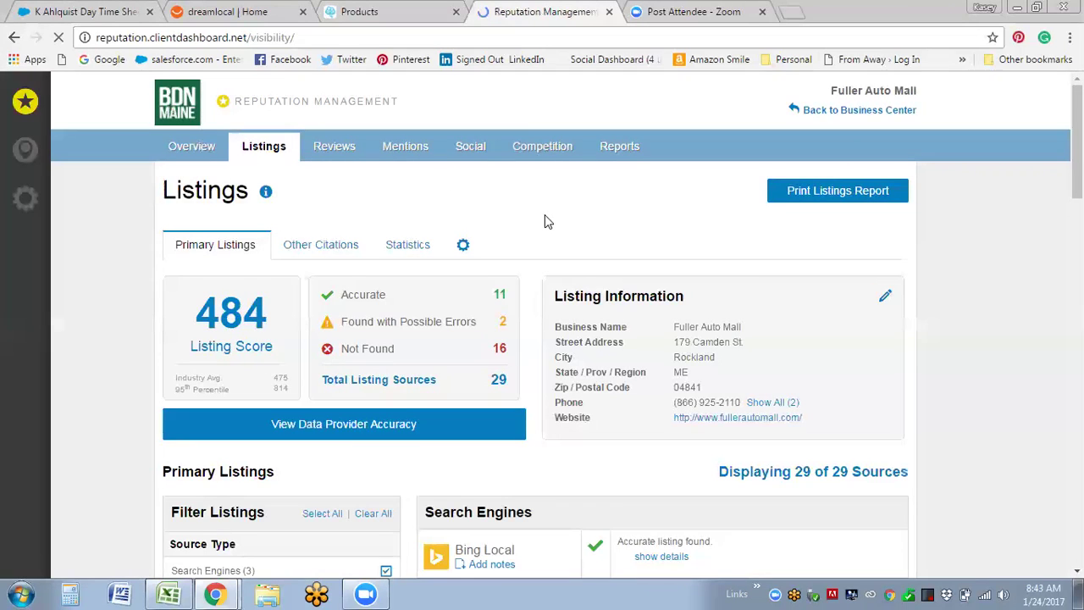
scroll(544, 214, "down", 1)
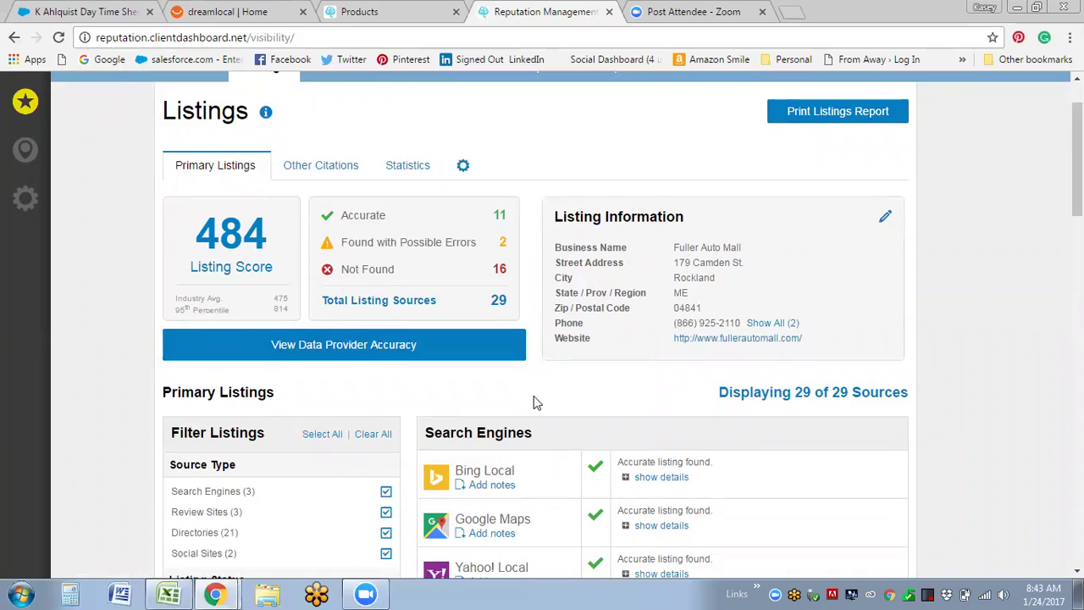
scroll(563, 375, "down", 3)
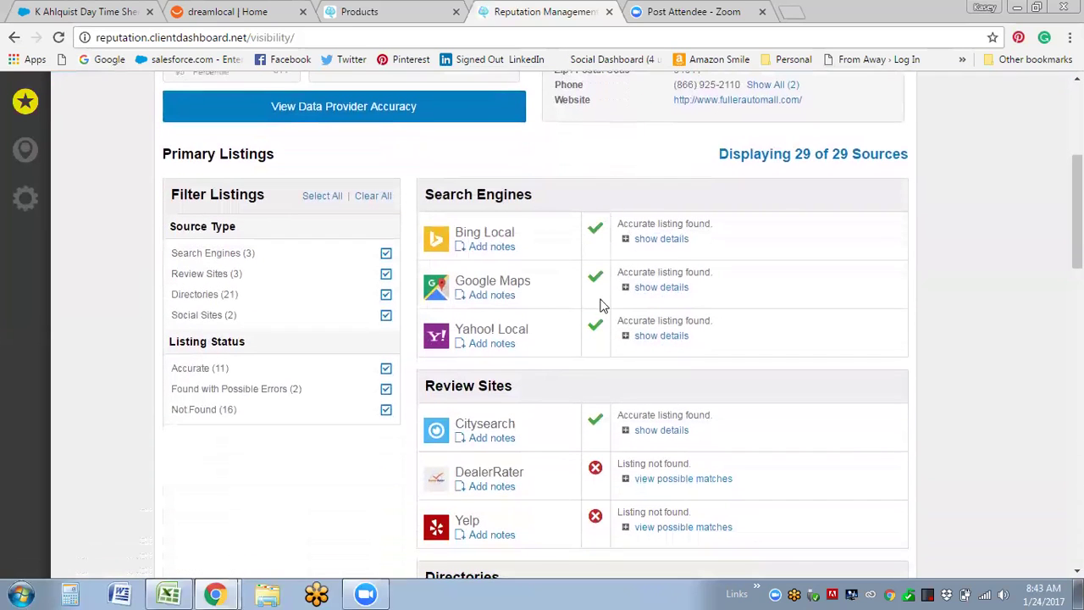
scroll(597, 309, "down", 2)
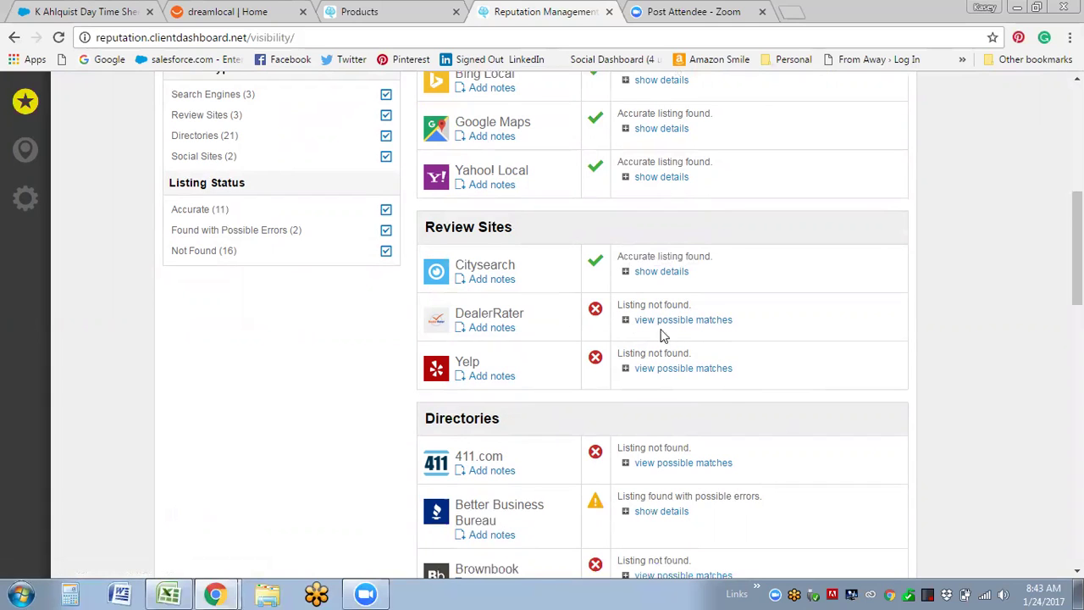
- Expand the possible matches for the DealerRater listing under Review Sites
left_click(696, 332)
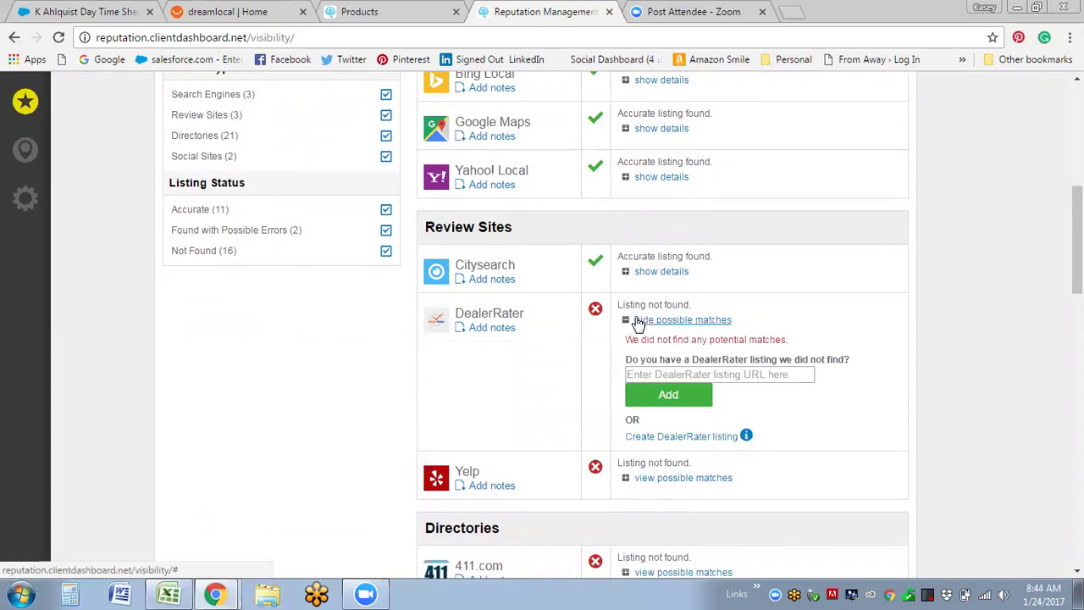
left_click(665, 322)
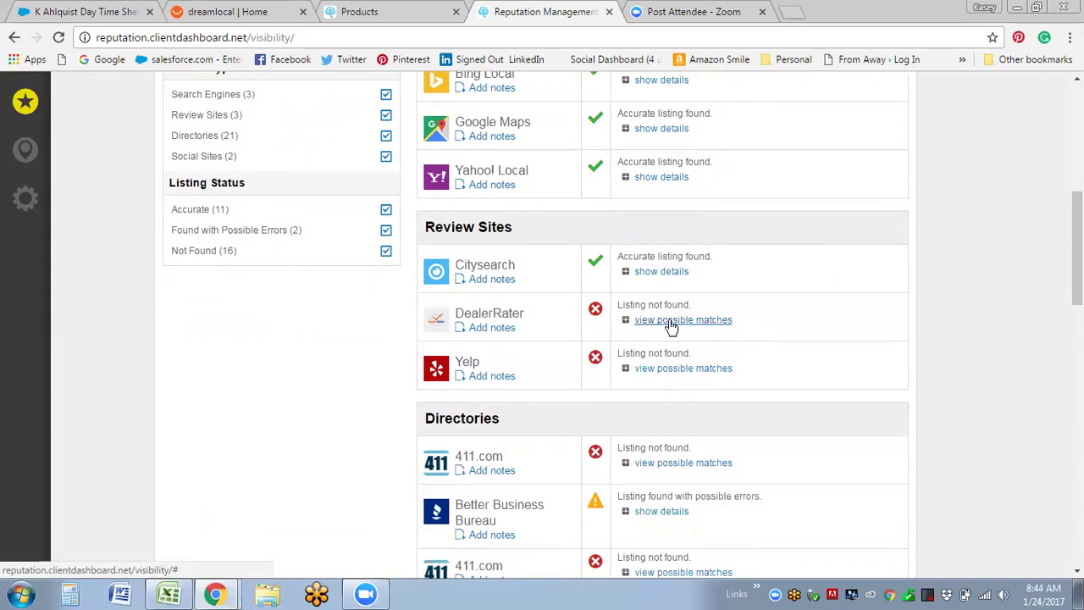
left_click(671, 321)
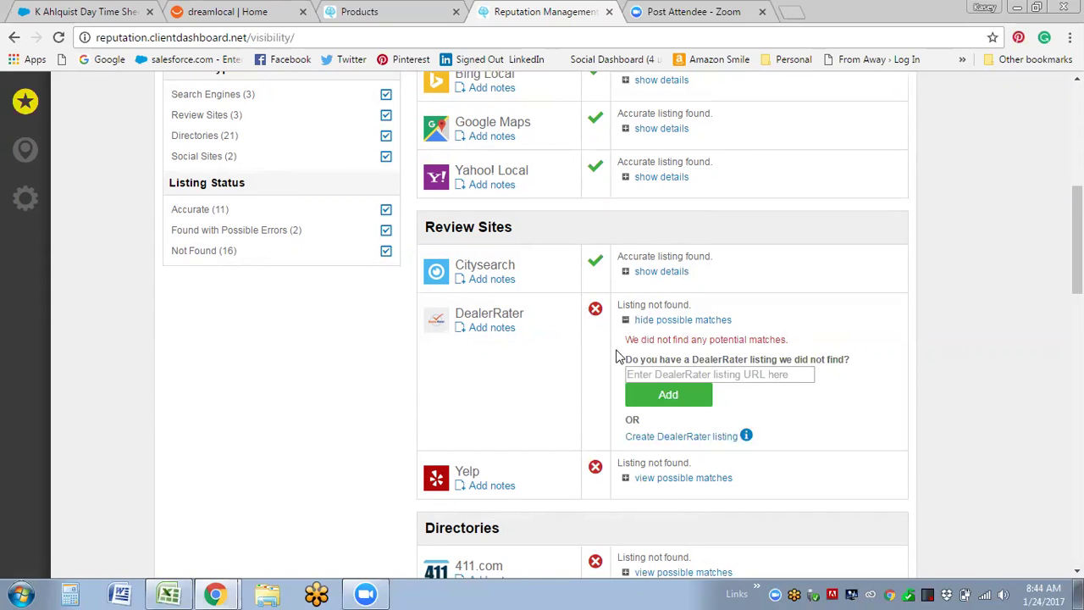
- Expand the possible matches for the Yelp listing and look through the suggested businesses
scroll(629, 362, "down", 1)
left_click(683, 398)
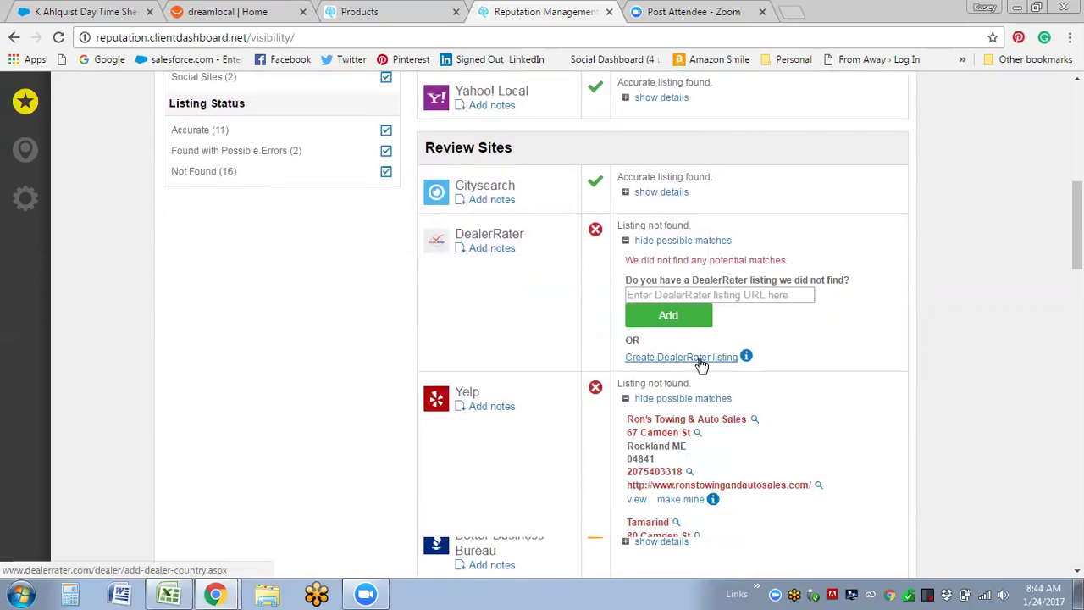
scroll(699, 364, "down", 1)
scroll(700, 363, "down", 1)
scroll(684, 375, "down", 2)
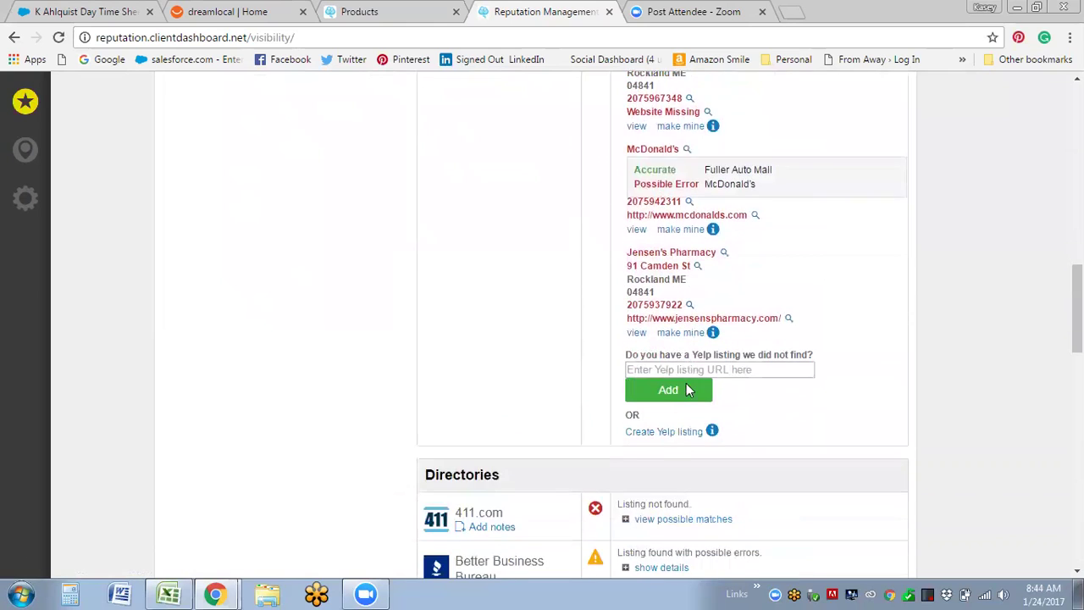
scroll(689, 389, "up", 5)
scroll(612, 333, "down", 2)
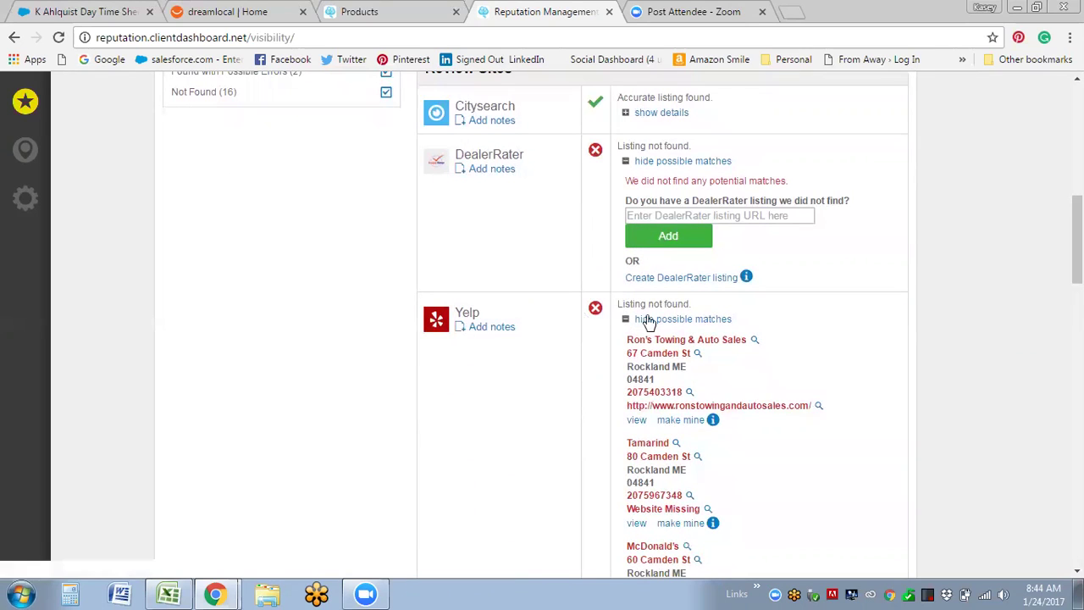
left_click(692, 324)
left_click(696, 326)
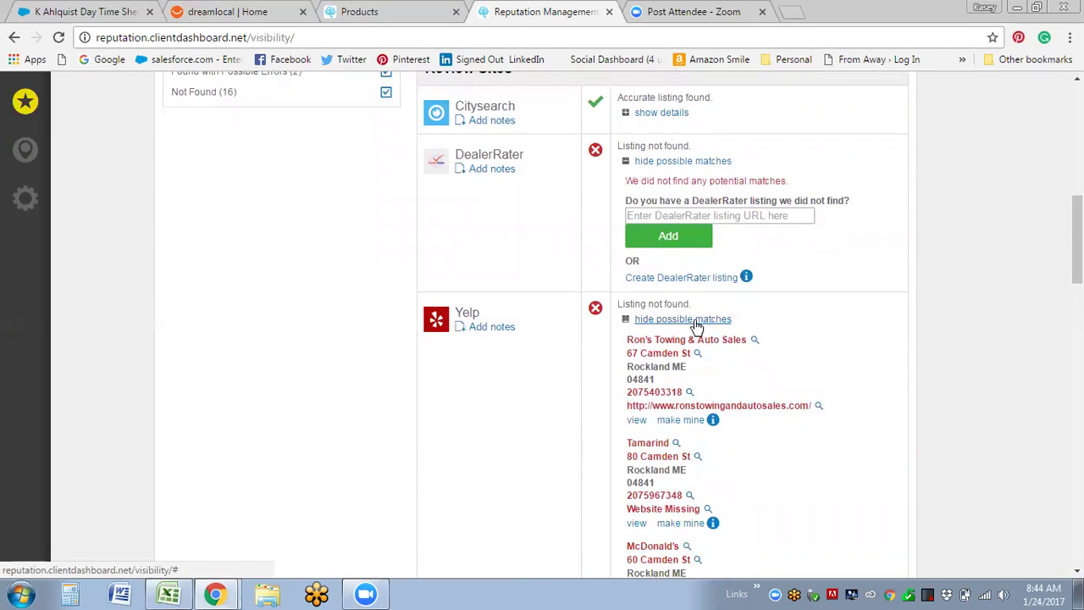
- Examine the suggested Yelp businesses and the options for adding or creating a Yelp listing
scroll(724, 315, "down", 1)
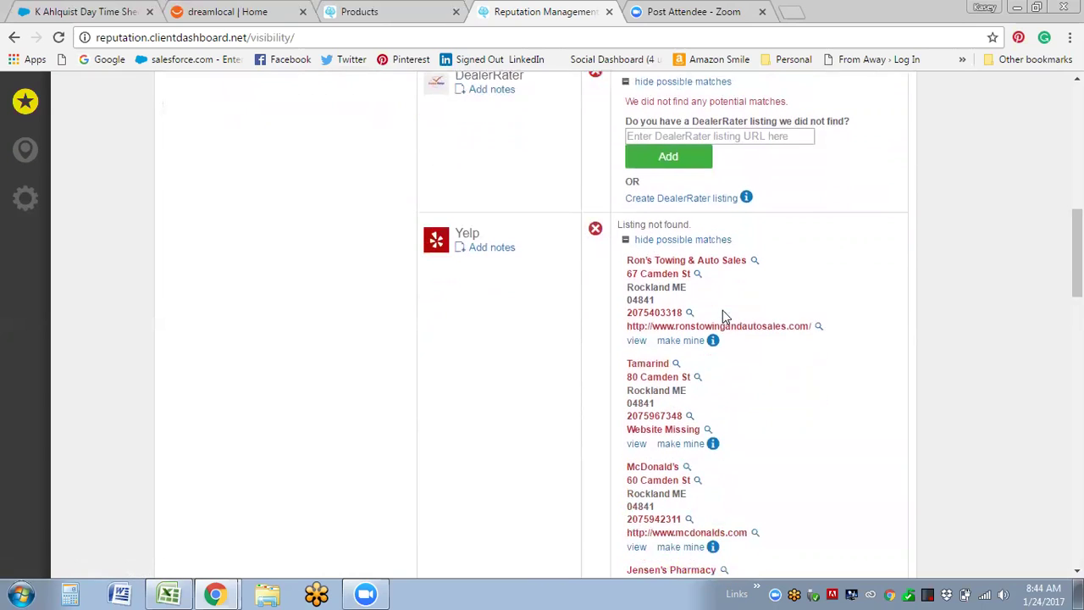
scroll(690, 302, "down", 4)
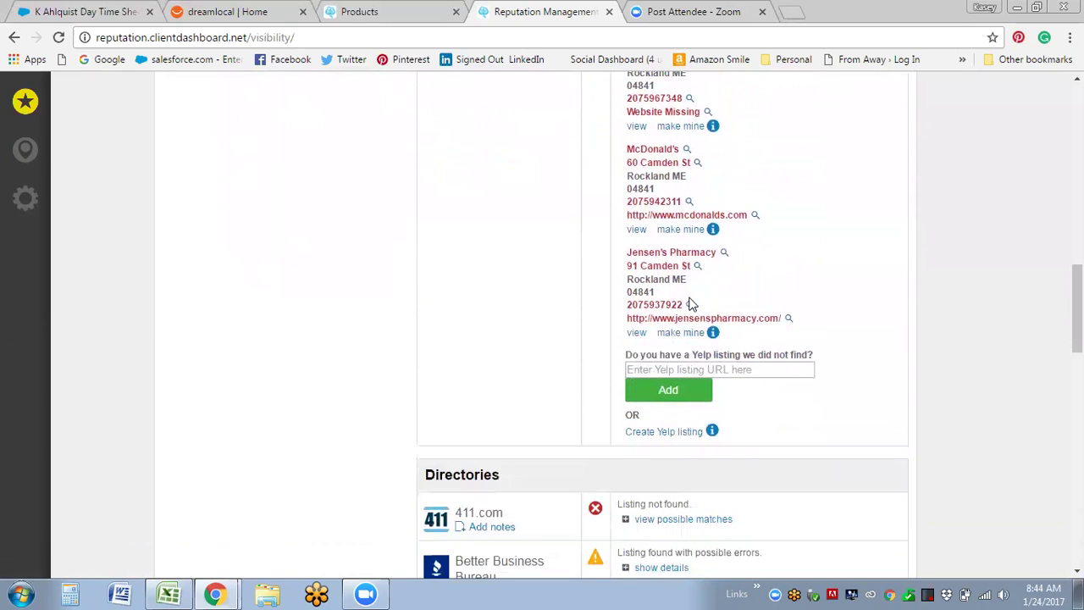
scroll(759, 338, "up", 5)
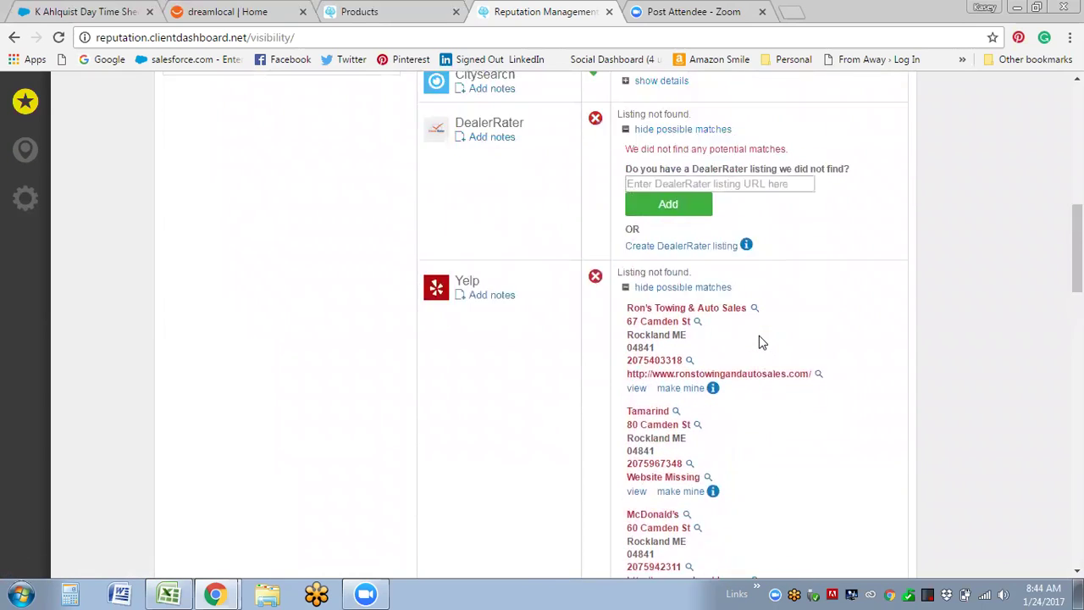
scroll(689, 396, "down", 1)
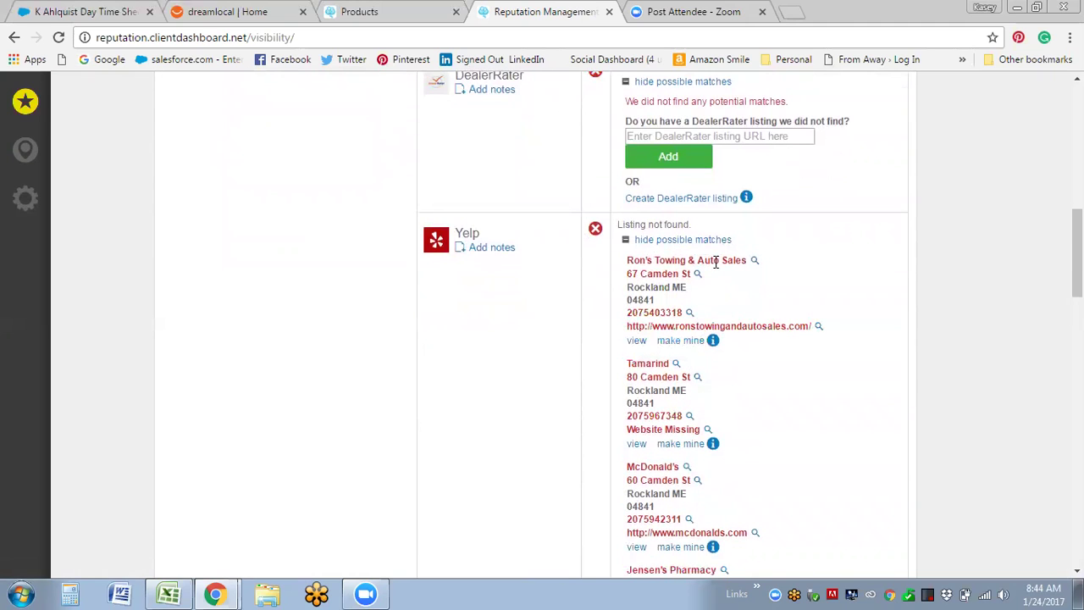
scroll(715, 263, "down", 1)
scroll(663, 375, "down", 4)
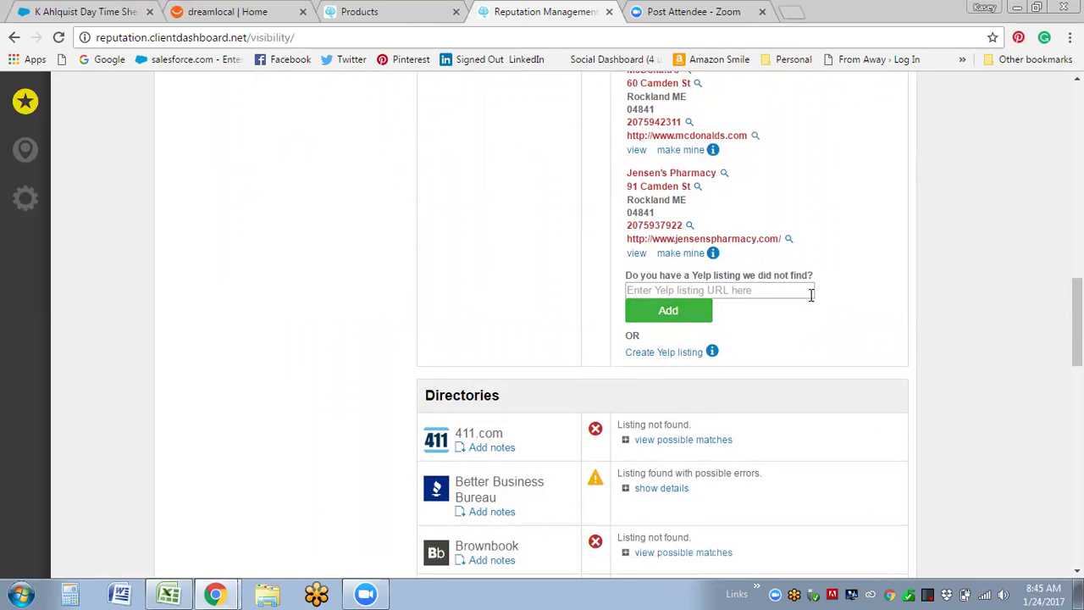
scroll(597, 274, "up", 5)
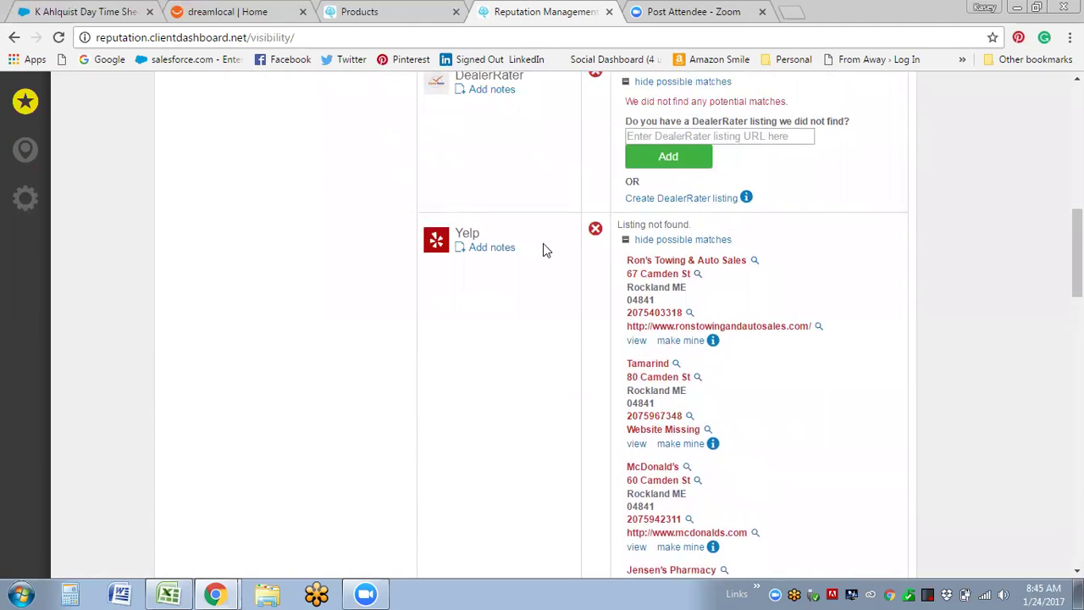
- Review the review-site statuses, then open the notes window for DealerRater and close it without saving
scroll(581, 298, "up", 2)
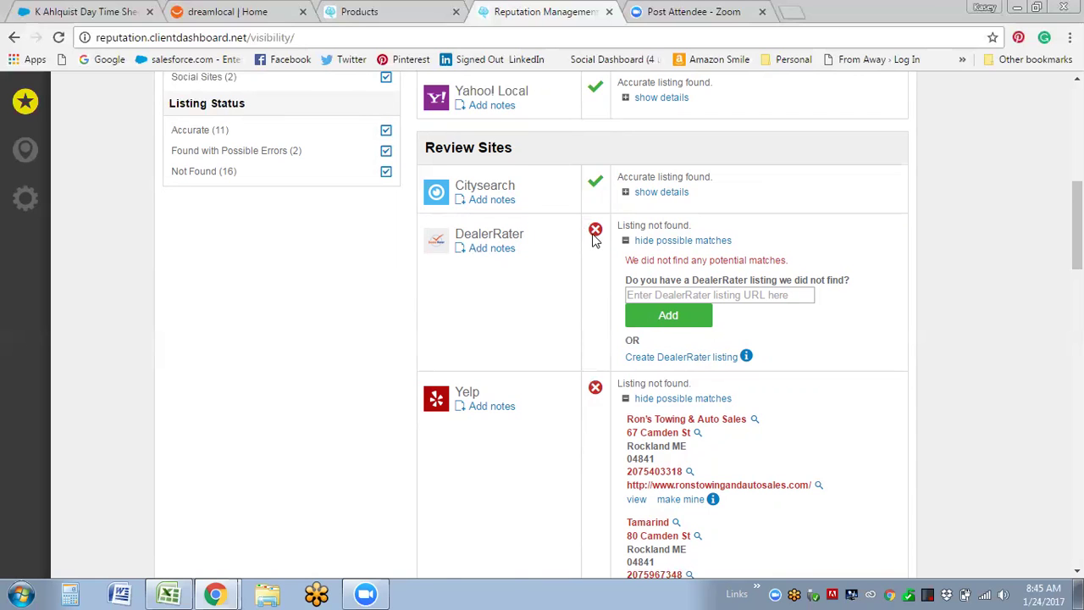
scroll(592, 239, "up", 4)
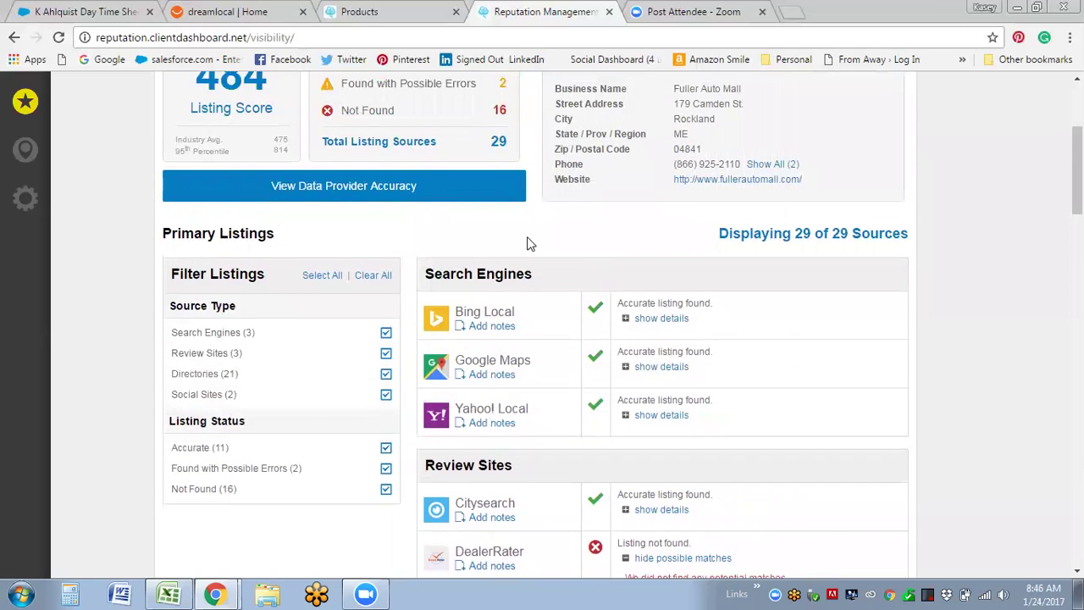
scroll(526, 244, "down", 4)
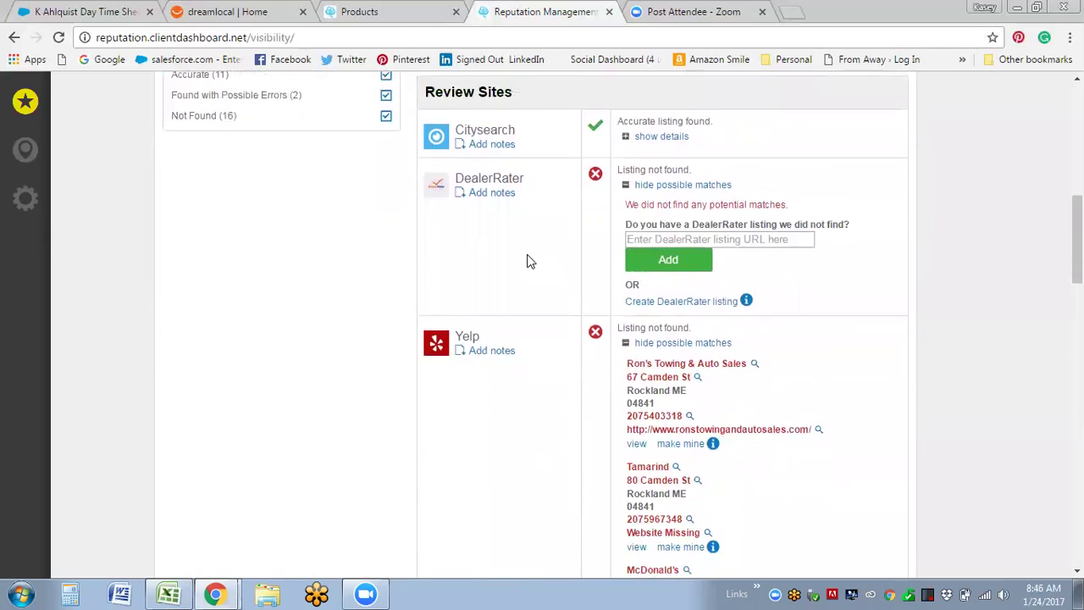
scroll(527, 261, "up", 1)
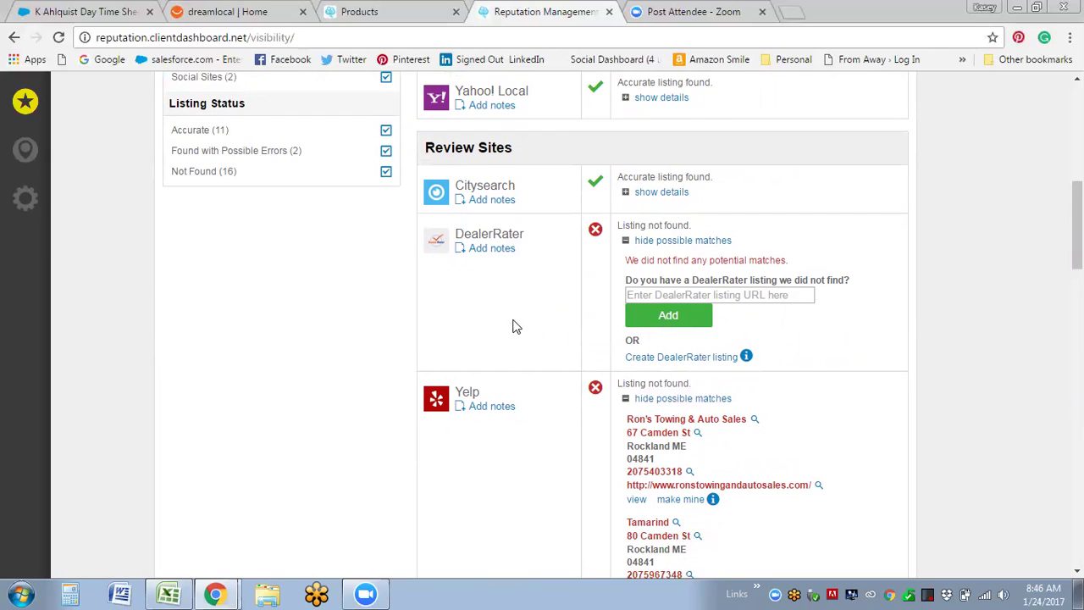
scroll(515, 327, "down", 1)
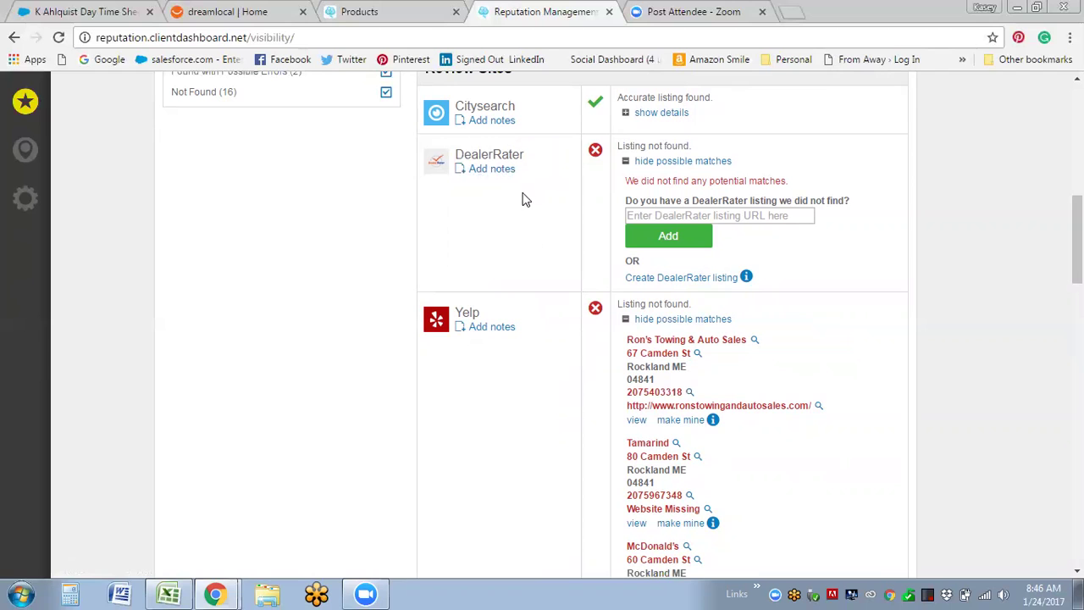
left_click(507, 172)
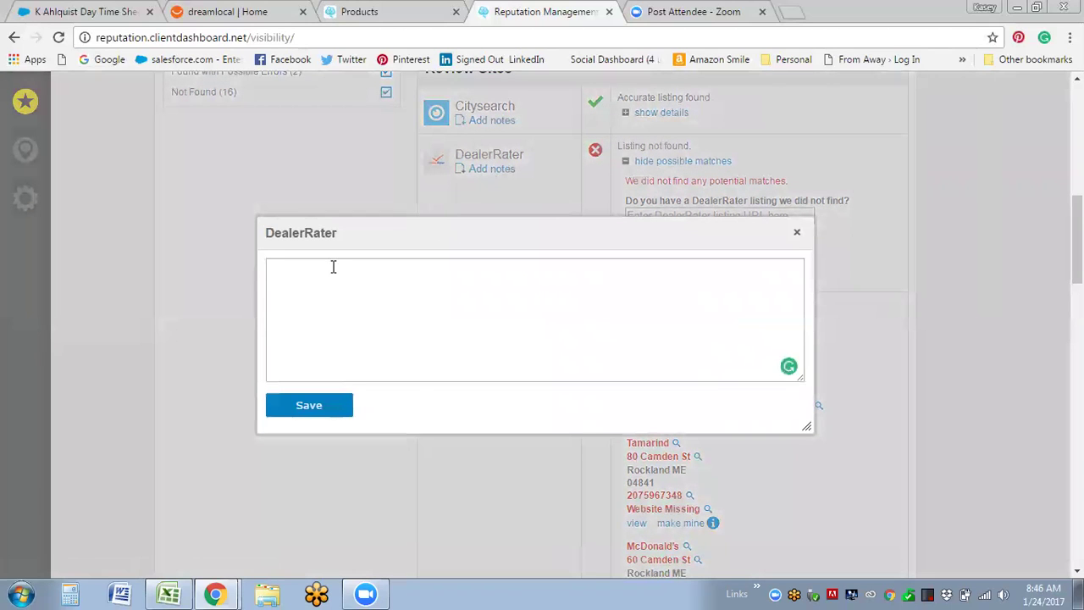
left_click(795, 233)
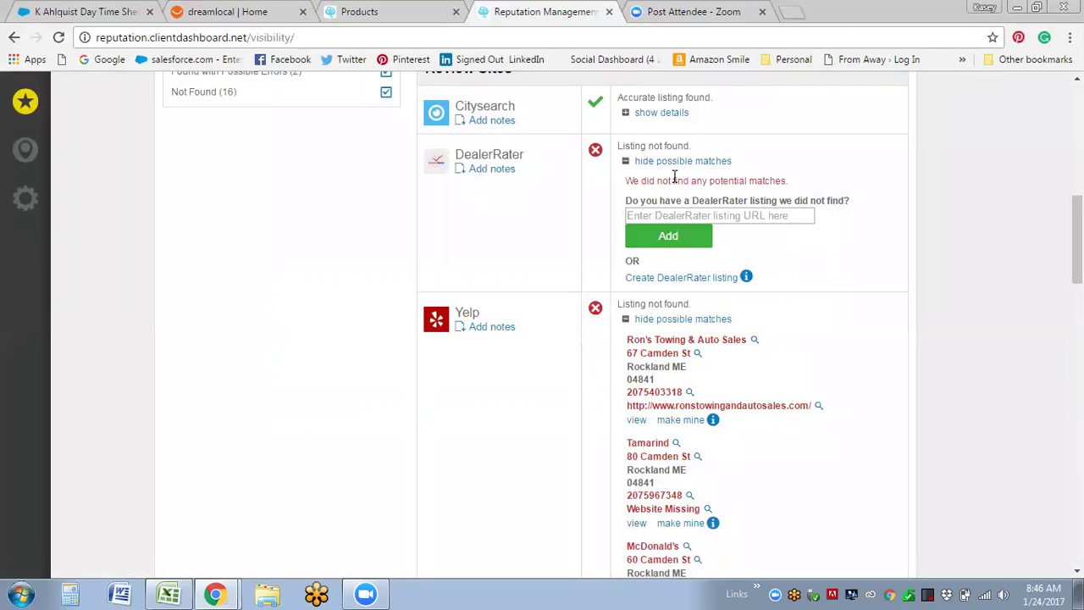
- Show the details of the Better Business Bureau listing under Directories to examine its possible errors
scroll(733, 239, "down", 7)
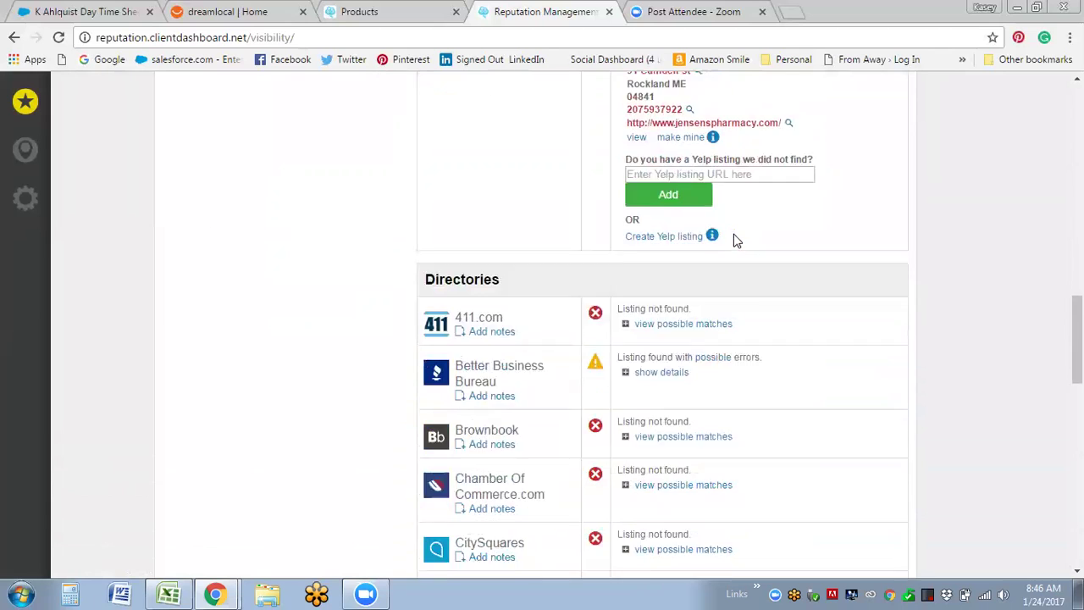
scroll(733, 239, "down", 1)
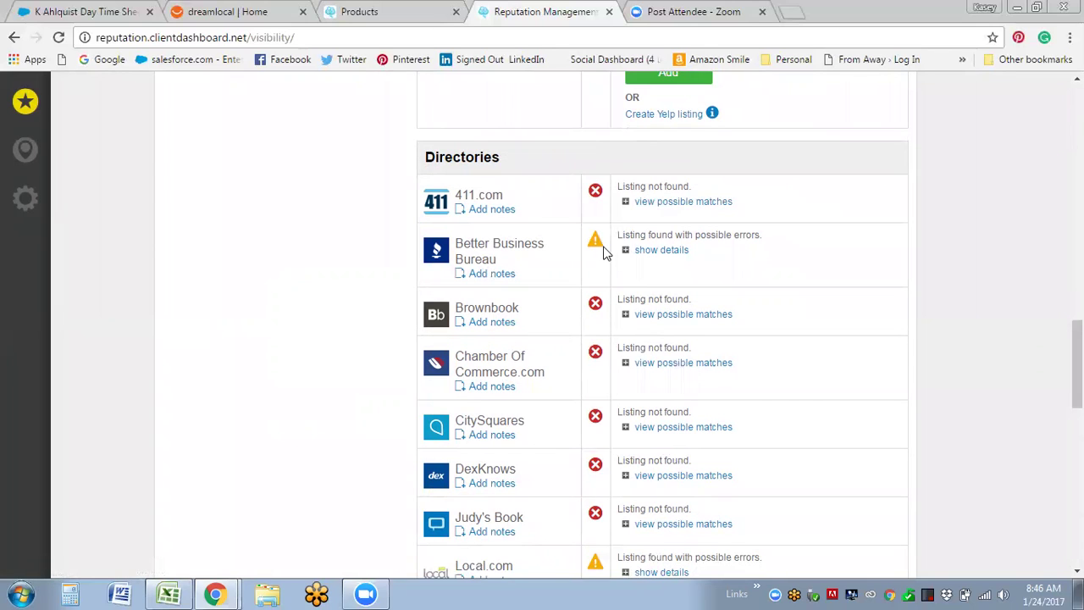
left_click(668, 251)
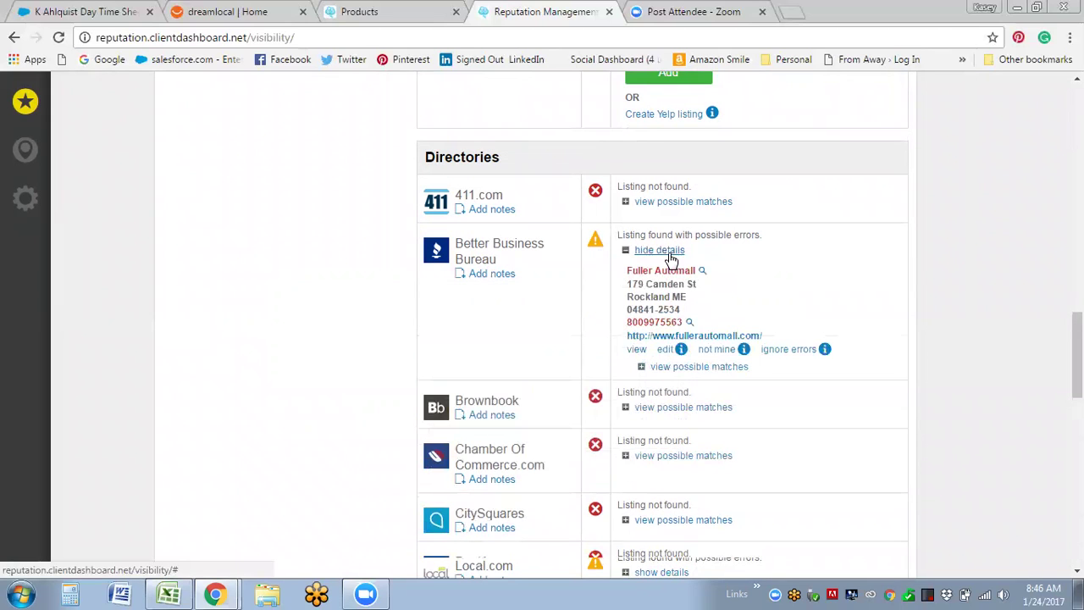
scroll(870, 279, "down", 1)
scroll(871, 279, "up", 1)
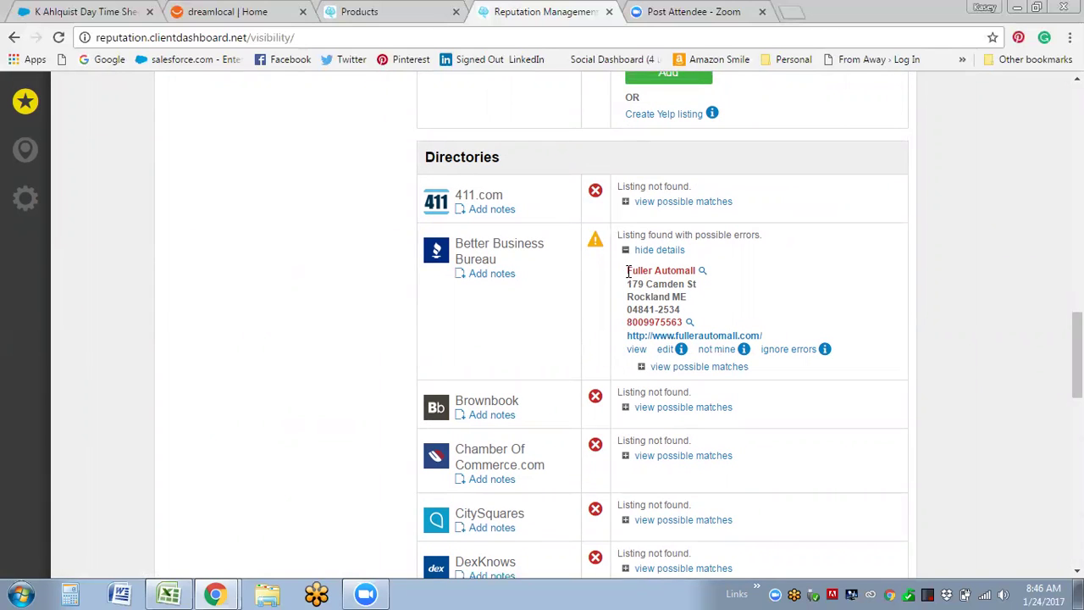
- Show all phone numbers in the Listing Information at the start of the Listings page
scroll(767, 283, "up", 15)
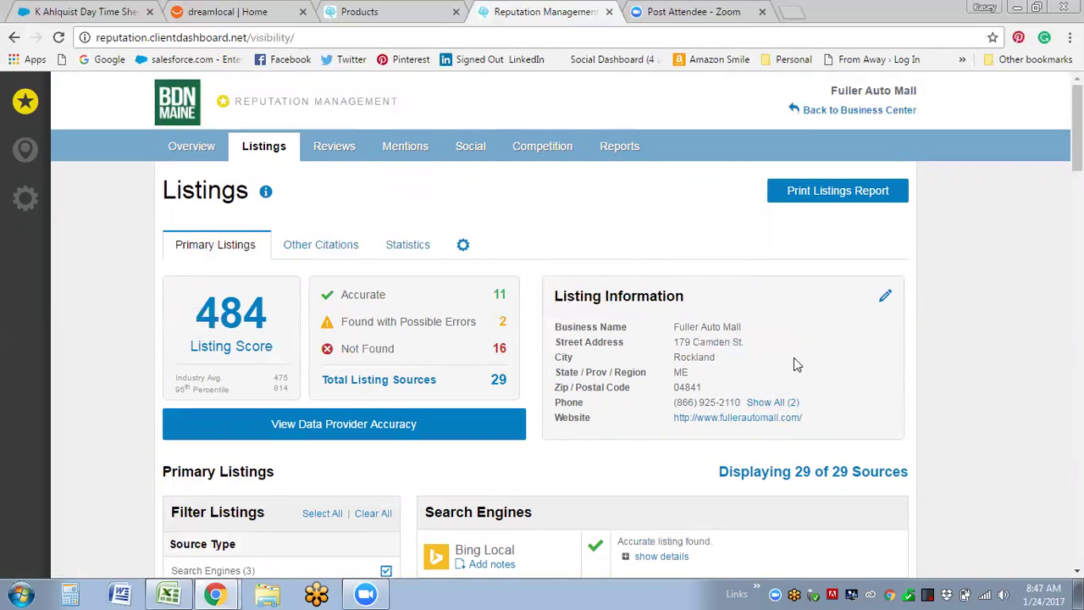
left_click(784, 404)
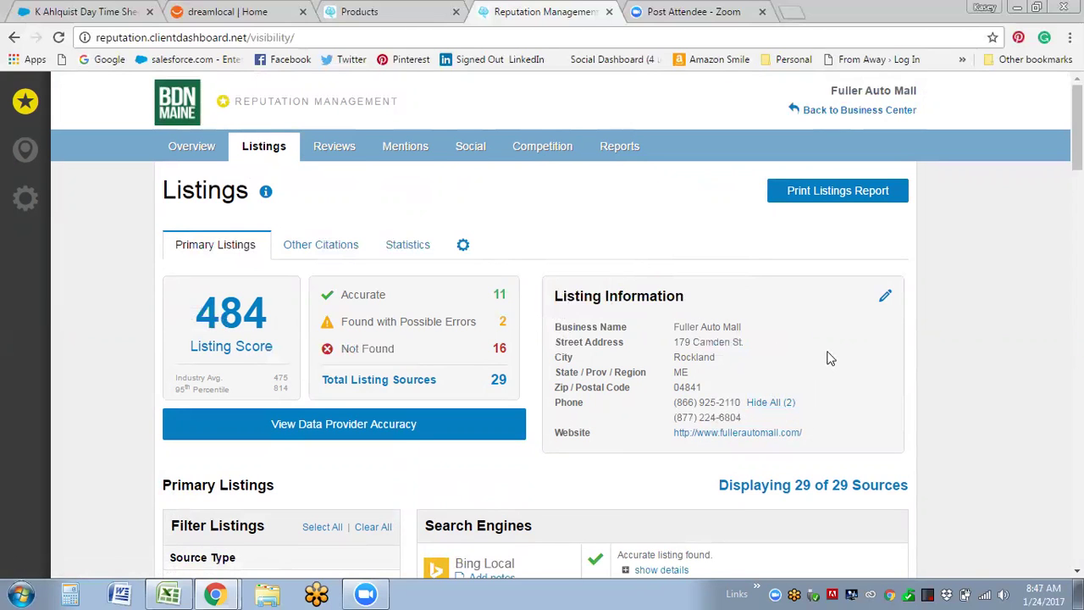
- Compare the Better Business Bureau listing's business name, address and phone number with the Listing Information for Fuller Auto Mall
scroll(829, 358, "down", 3)
scroll(829, 358, "down", 15)
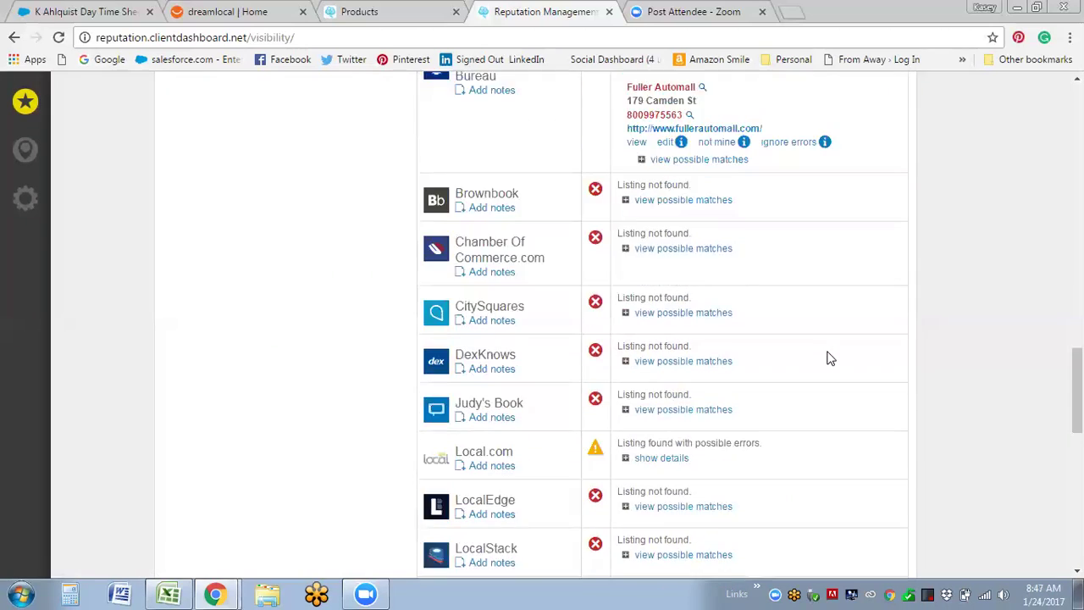
scroll(829, 358, "up", 3)
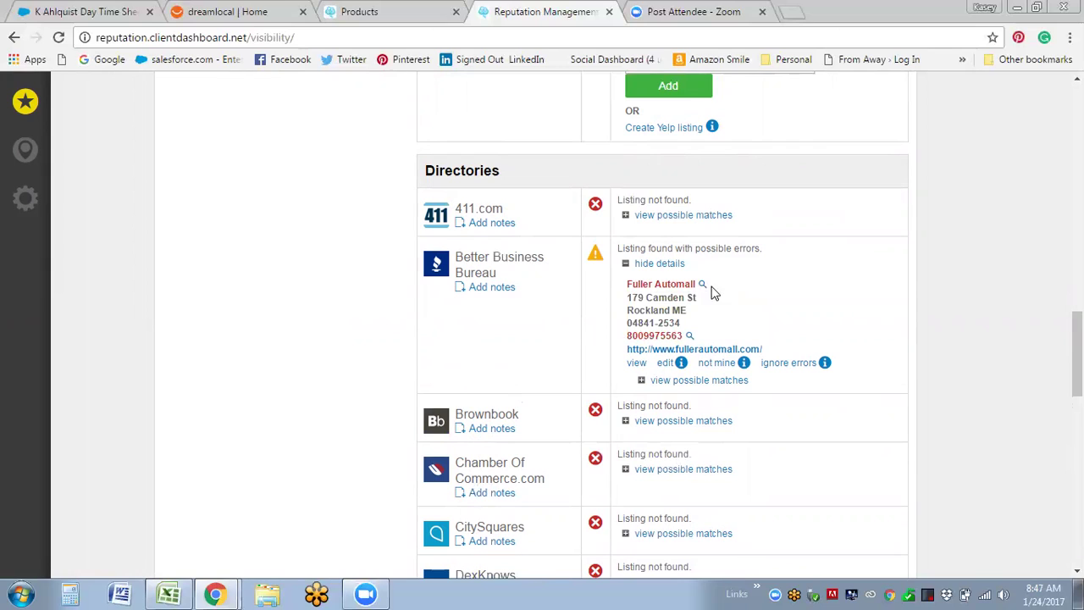
mouse_move(706, 288)
mouse_move(691, 339)
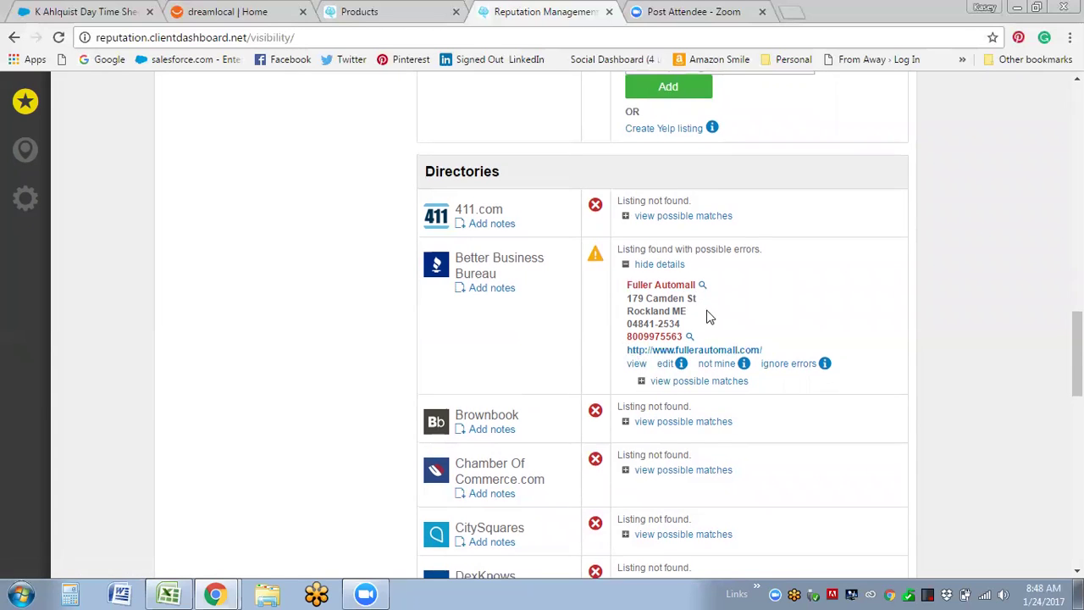
scroll(707, 315, "up", 1)
scroll(707, 315, "up", 15)
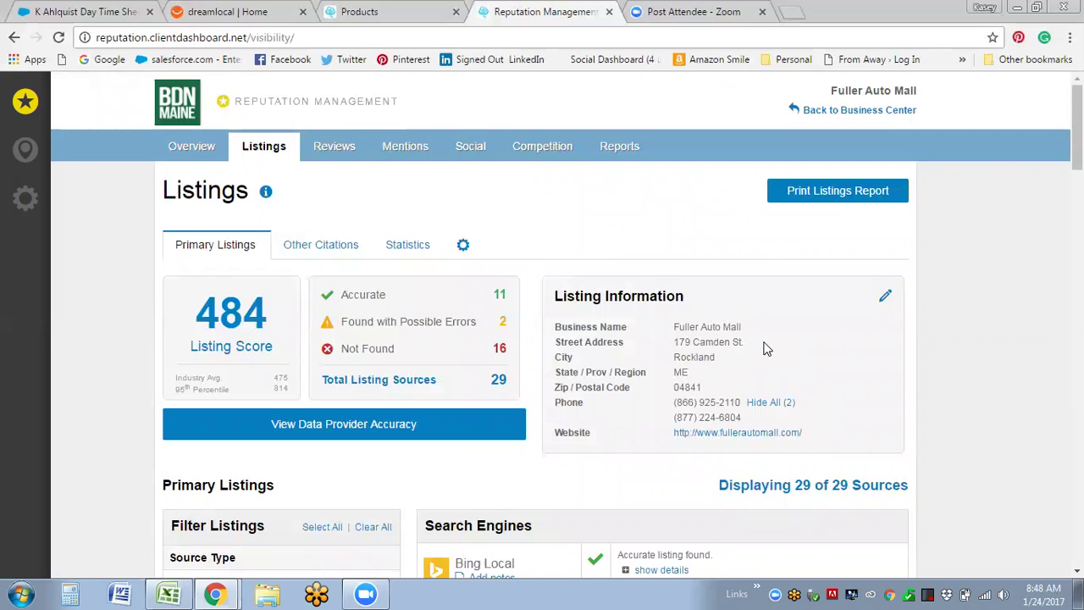
scroll(763, 348, "down", 15)
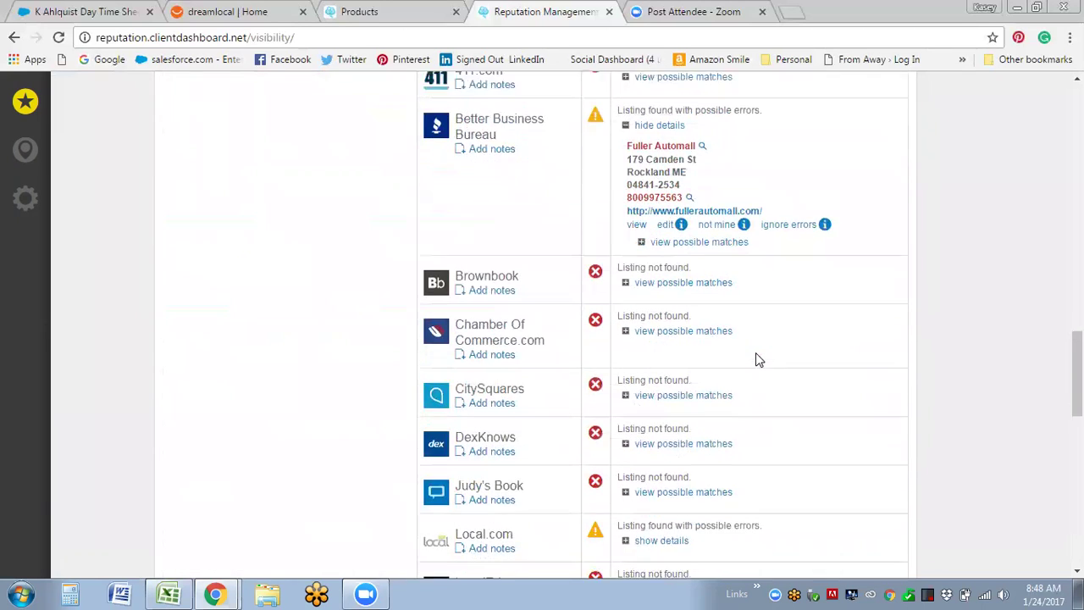
scroll(758, 360, "up", 1)
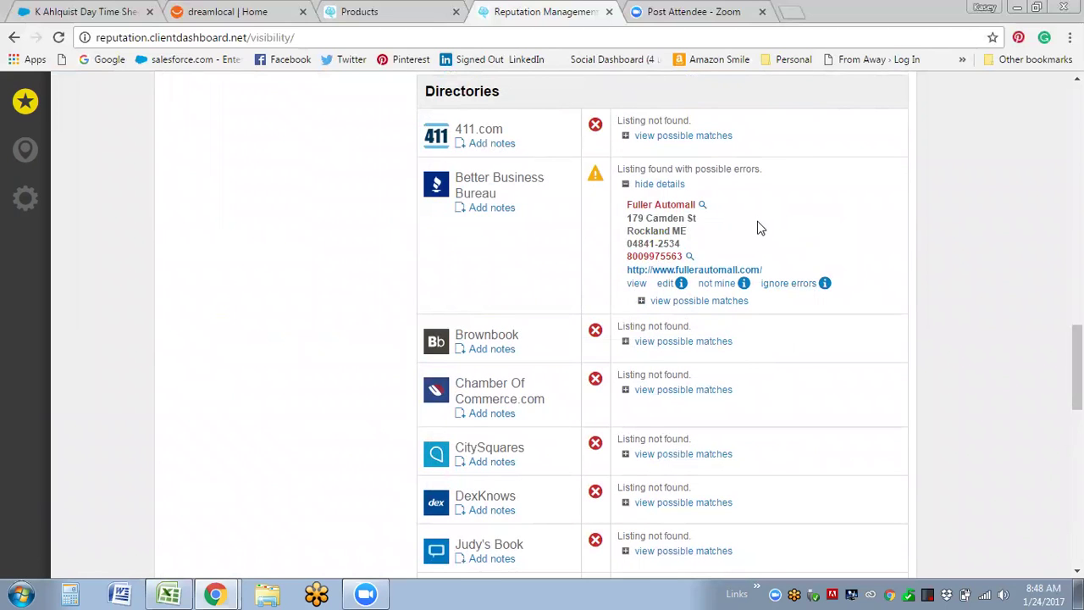
- Show the details of the Local.com listing under Directories to examine its possible errors
scroll(759, 235, "down", 5)
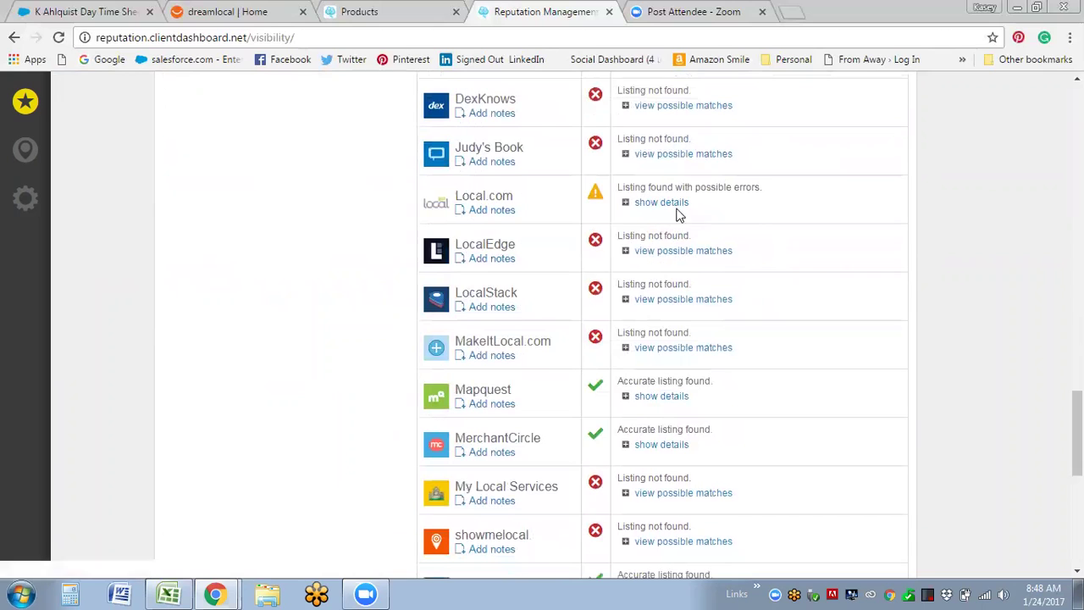
left_click(674, 204)
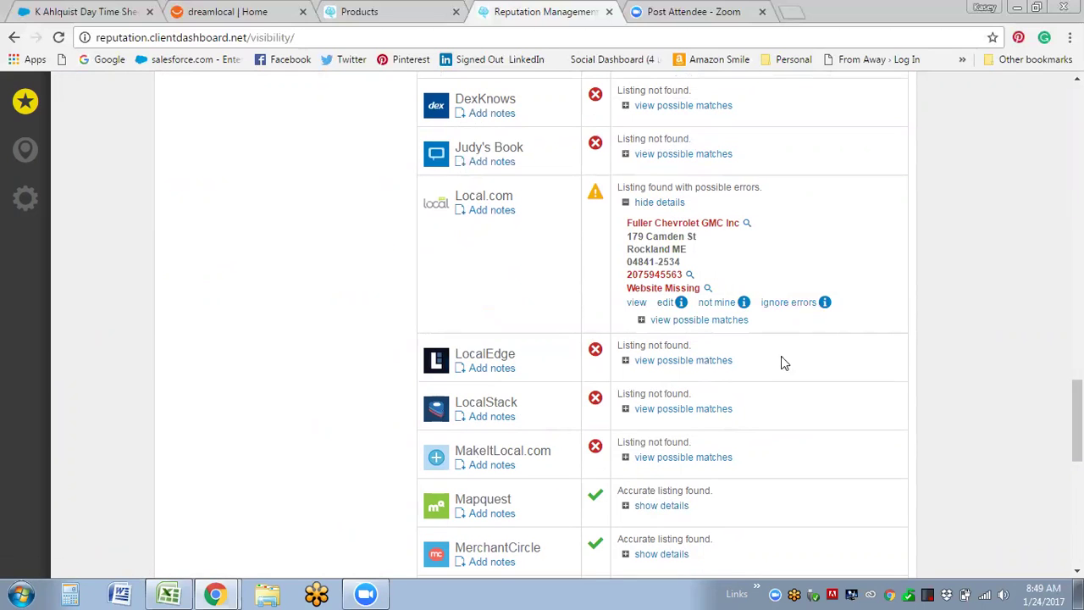
scroll(780, 363, "up", 1)
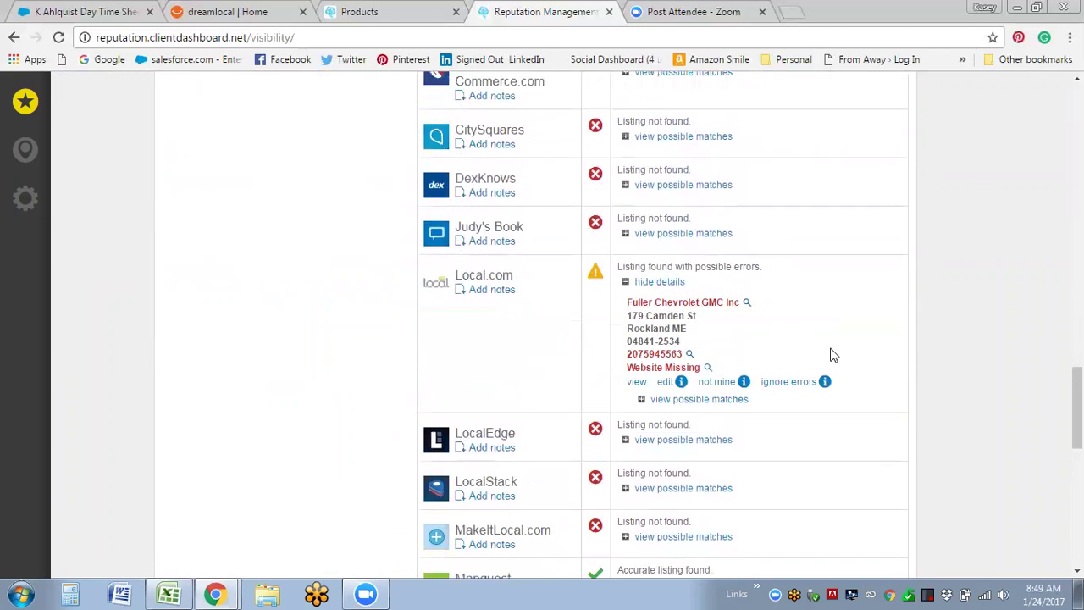
- Open the Reviews page and examine the average rating, review total, star breakdown and top keywords
scroll(830, 355, "up", 20)
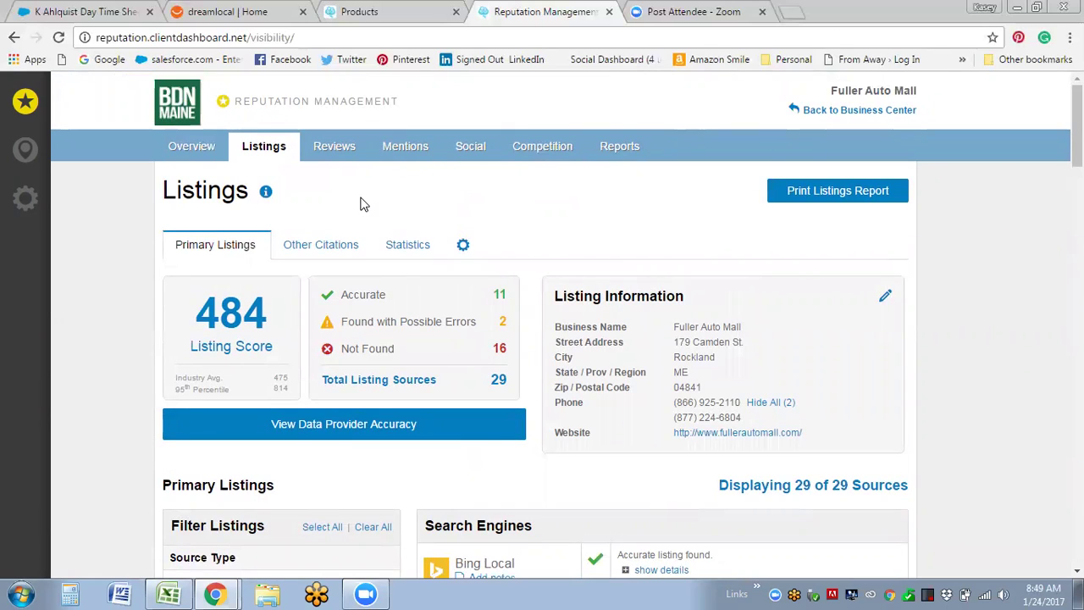
left_click(330, 148)
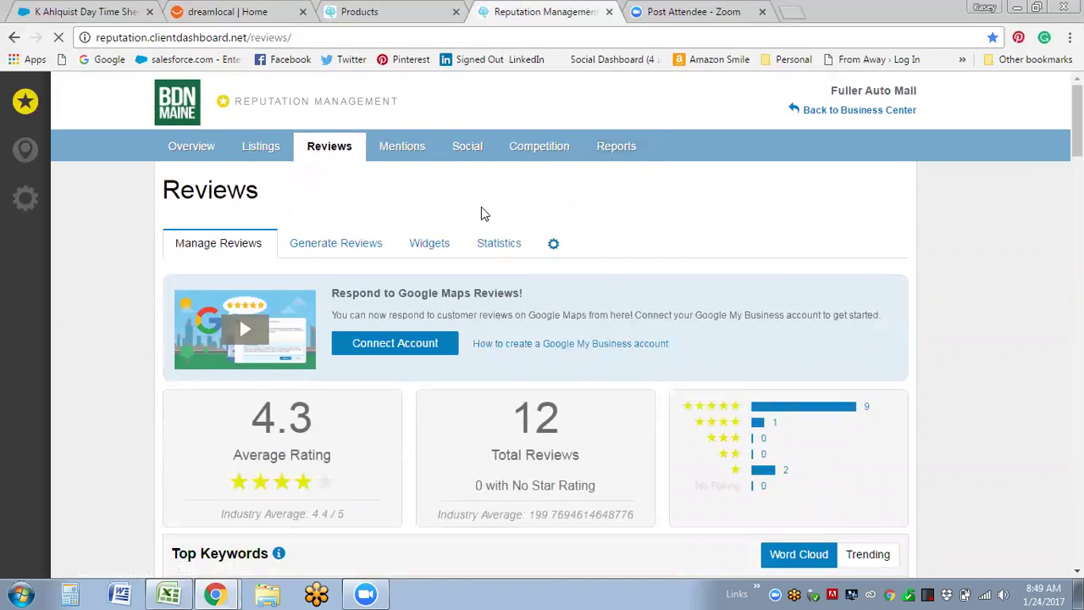
scroll(480, 213, "down", 1)
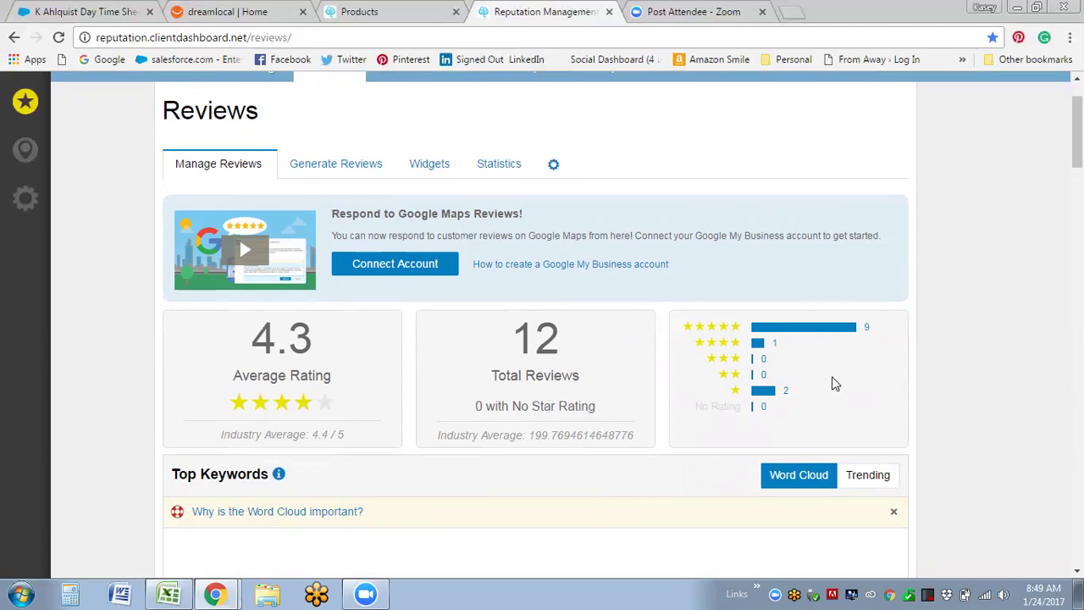
scroll(805, 369, "down", 1)
scroll(796, 305, "down", 2)
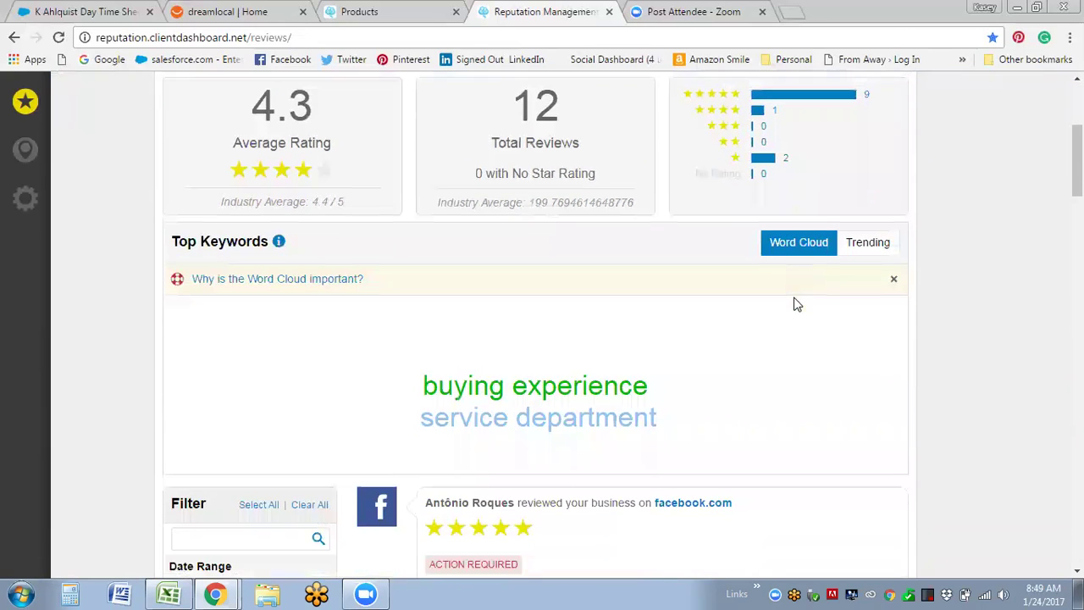
scroll(796, 305, "down", 3)
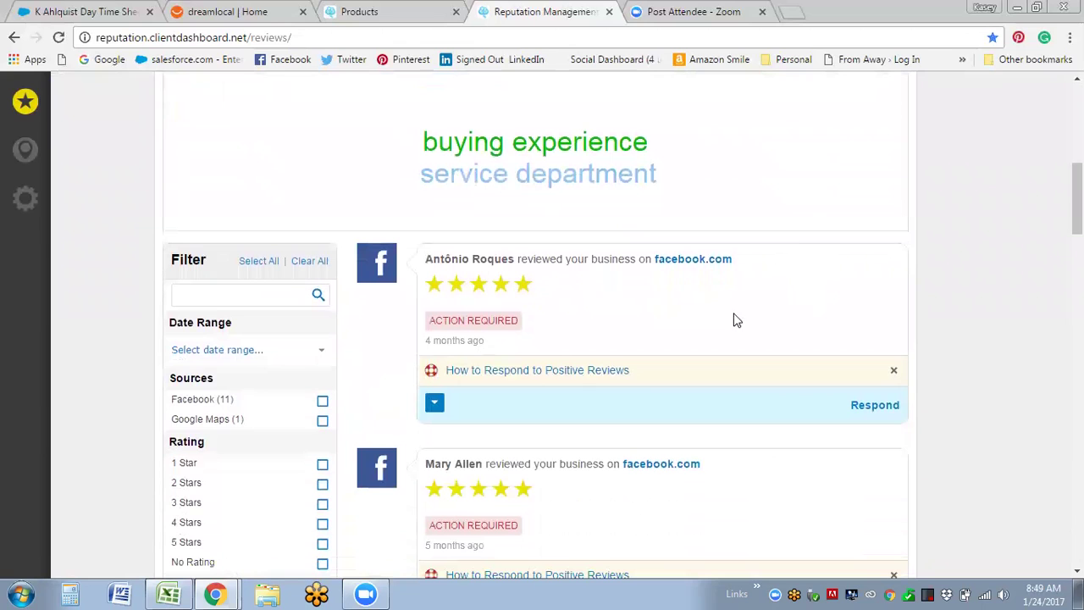
scroll(595, 222, "up", 1)
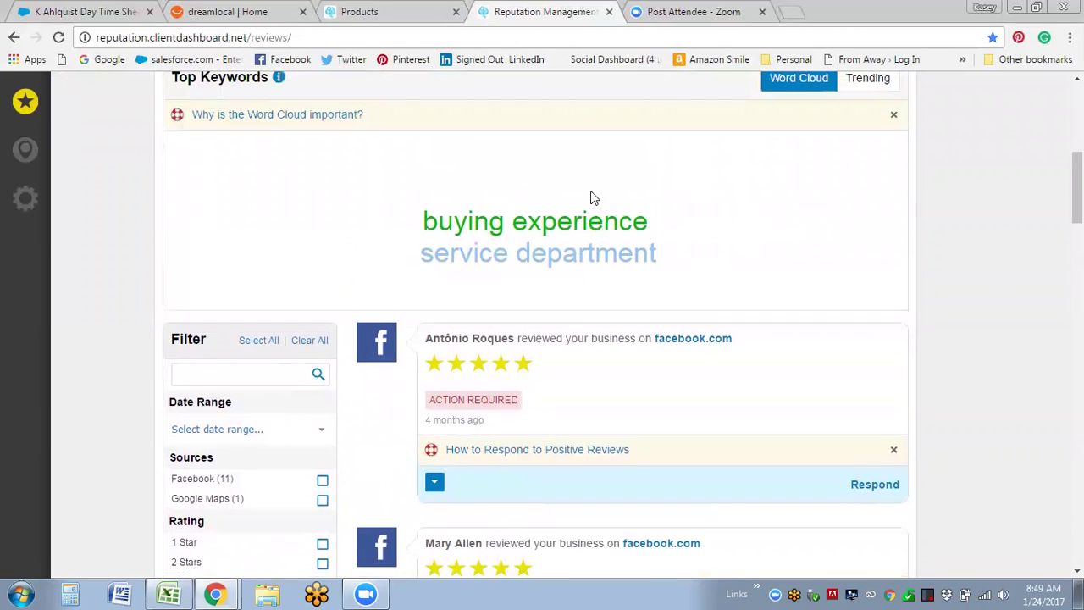
- Examine the individual Facebook and Google reviews with their response options, and relate them to the keywords in the word cloud
scroll(777, 242, "down", 2)
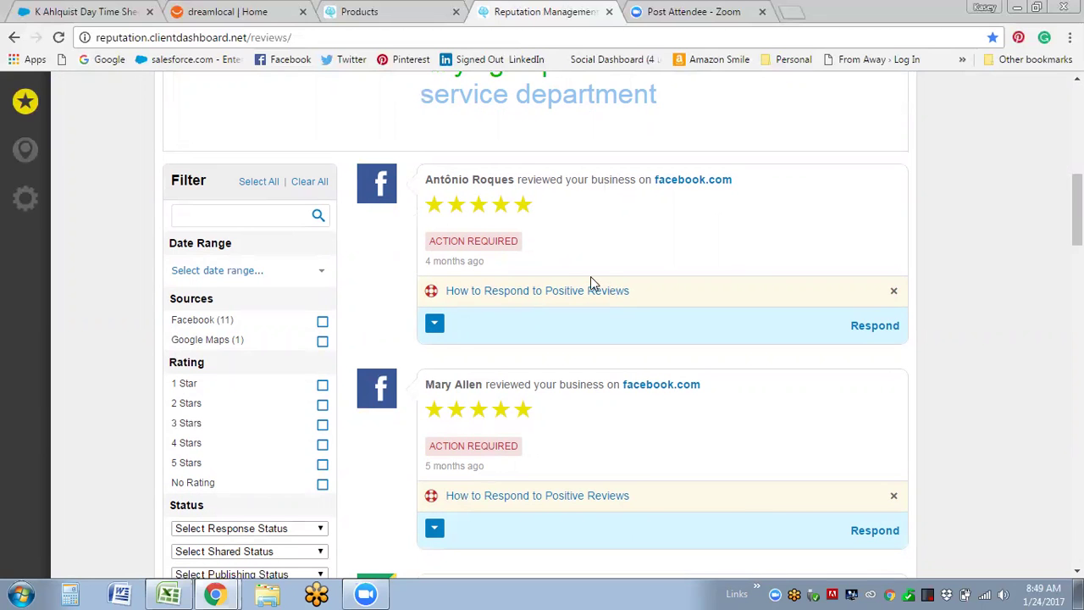
scroll(497, 227, "down", 5)
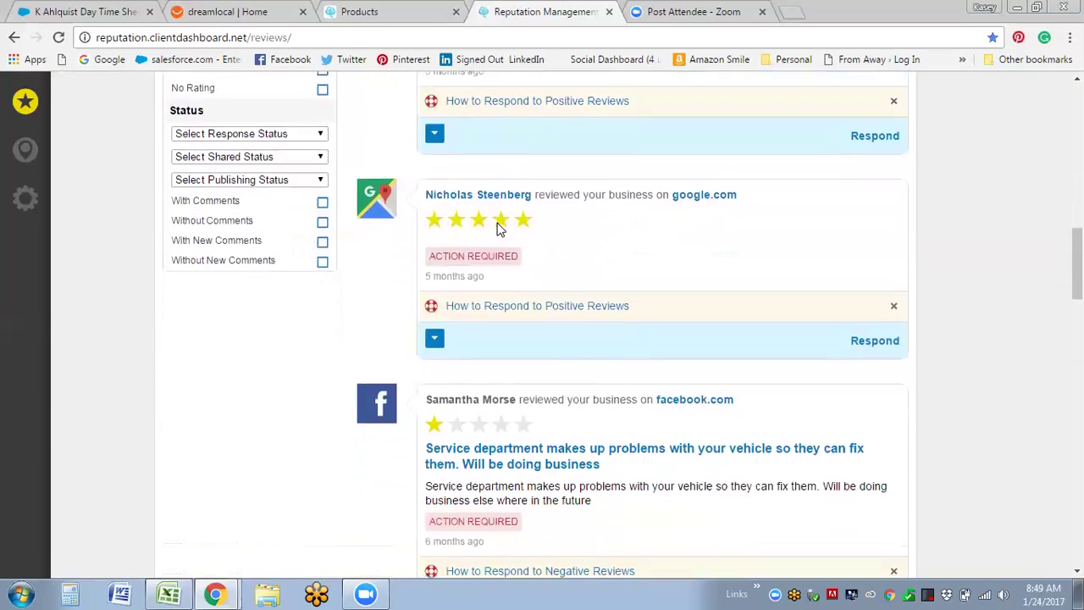
scroll(498, 227, "up", 5)
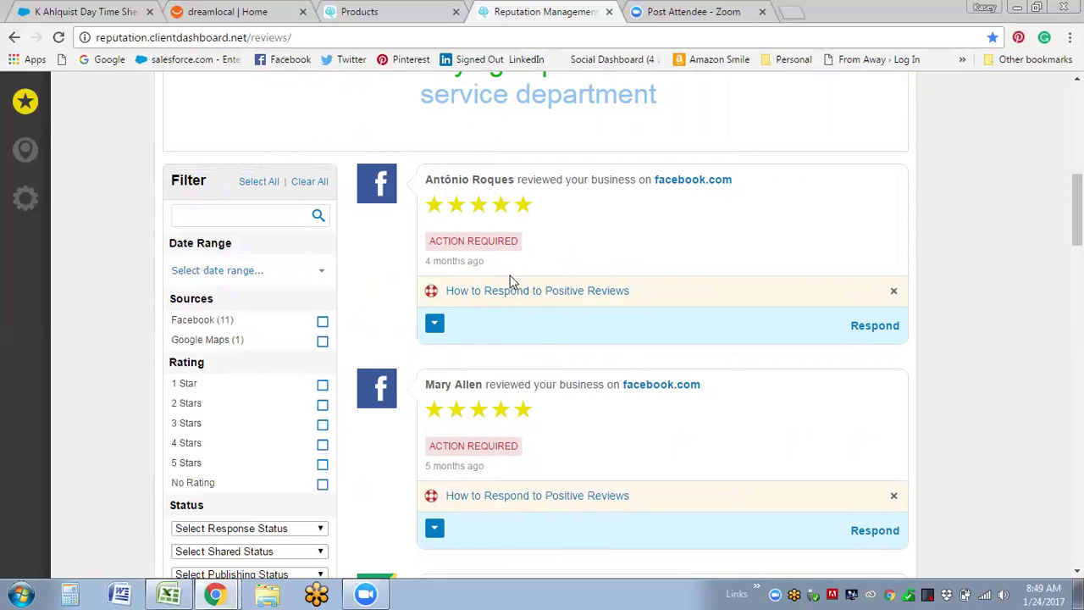
scroll(556, 241, "down", 1)
scroll(556, 240, "up", 3)
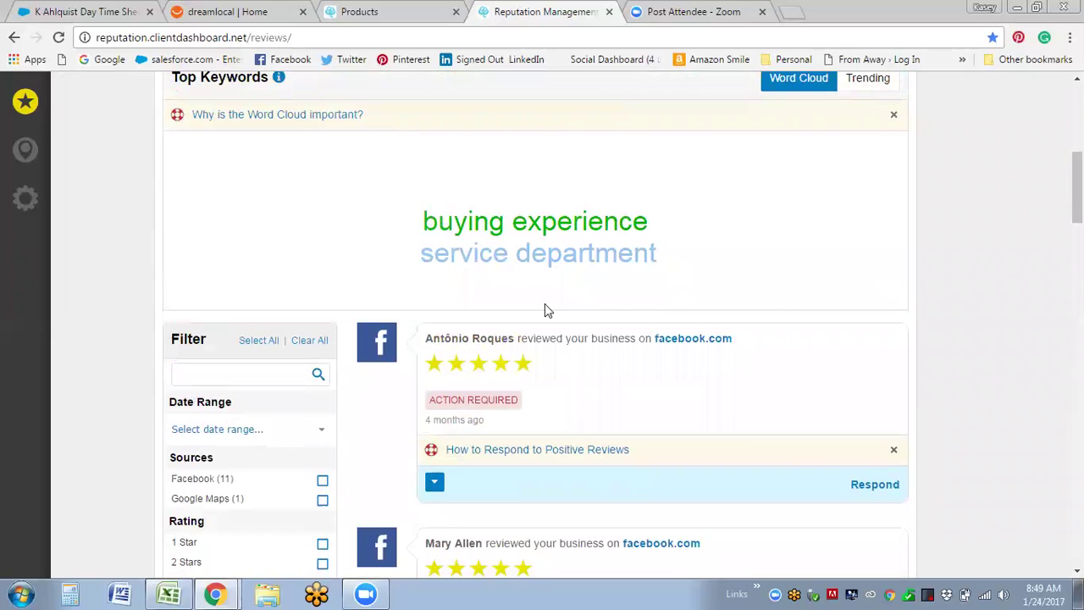
scroll(566, 398, "up", 1)
scroll(569, 402, "up", 1)
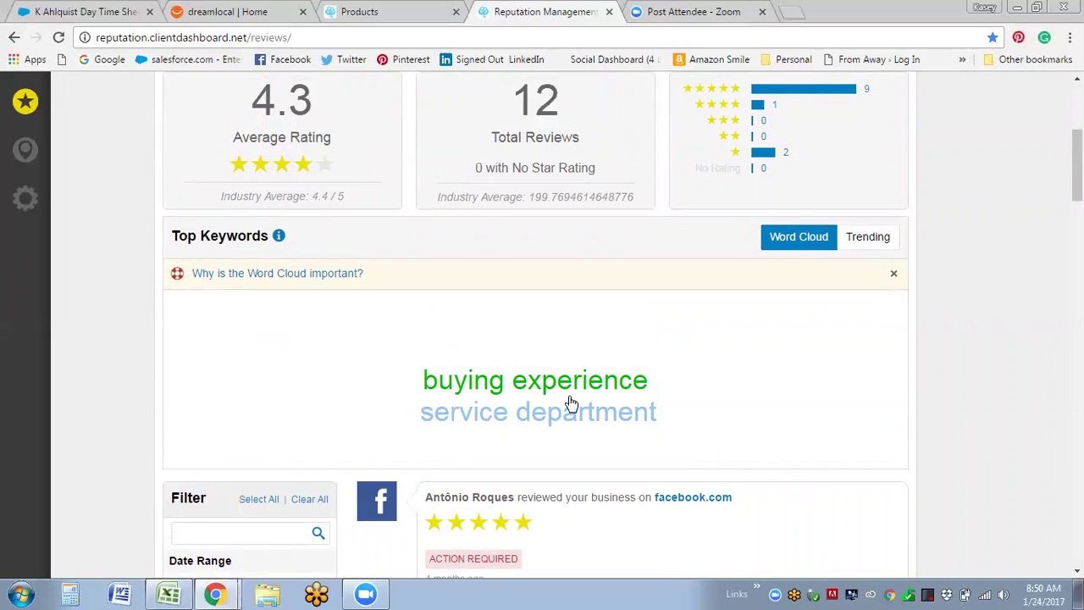
scroll(678, 415, "down", 2)
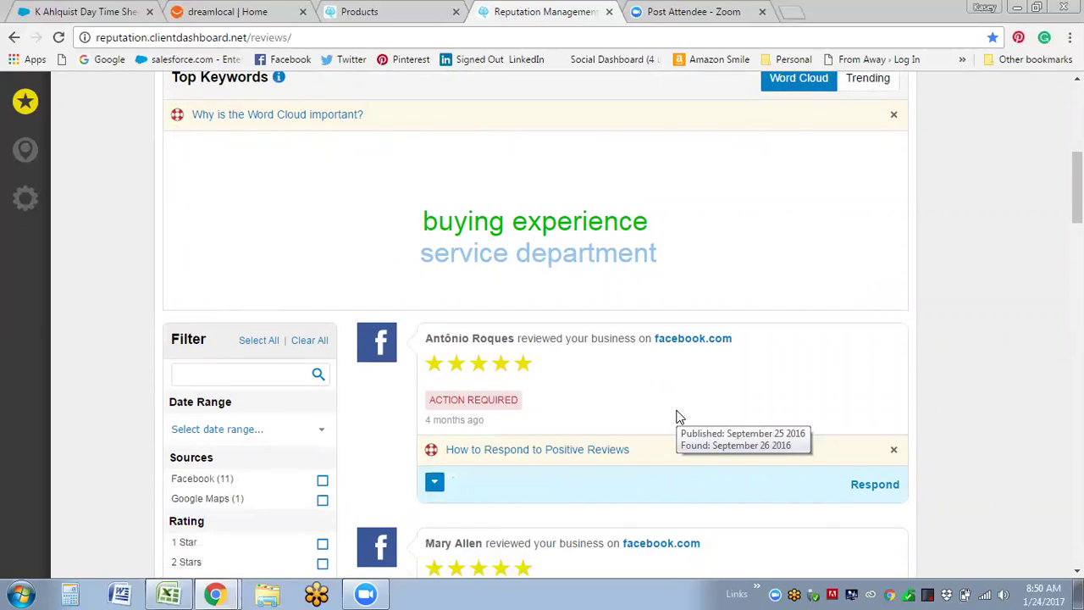
scroll(677, 417, "down", 2)
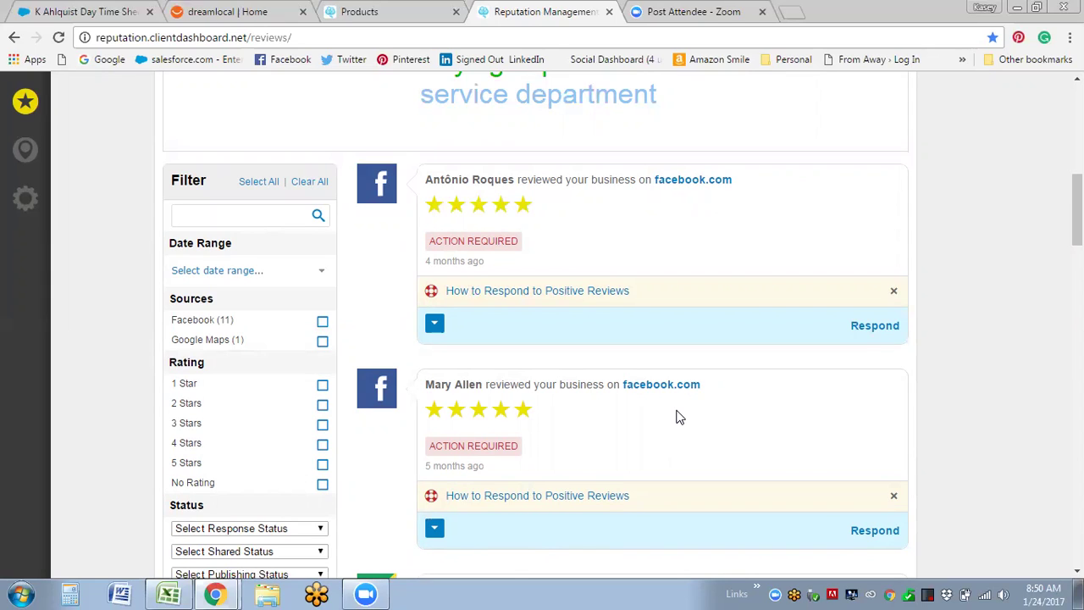
- Open the Mentions page and review the Web, Blog, Images, News, Twitter and Facebook mentions
scroll(677, 416, "up", 8)
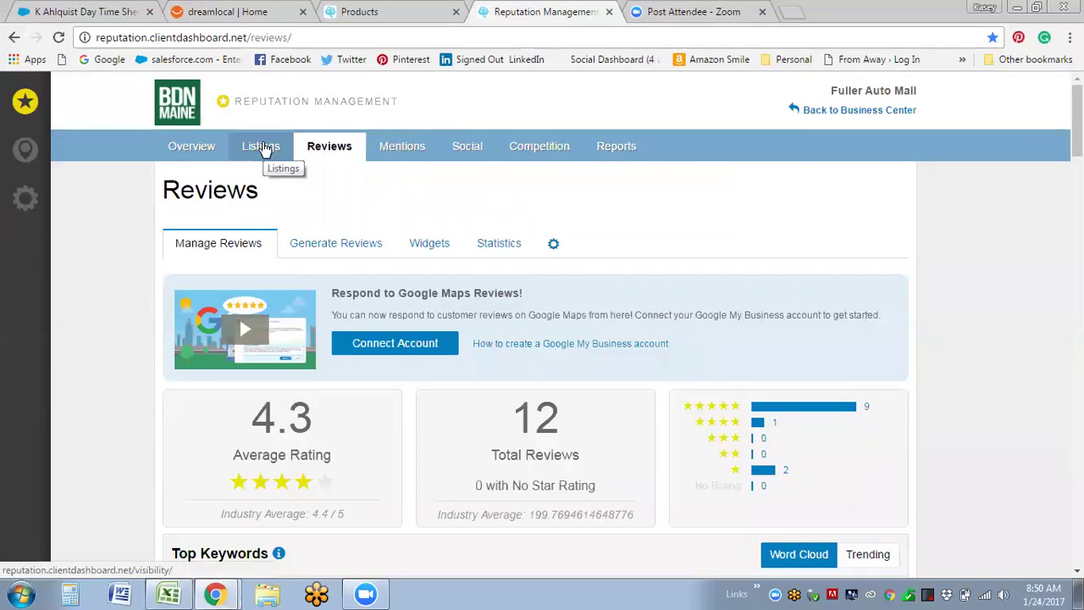
left_click(422, 153)
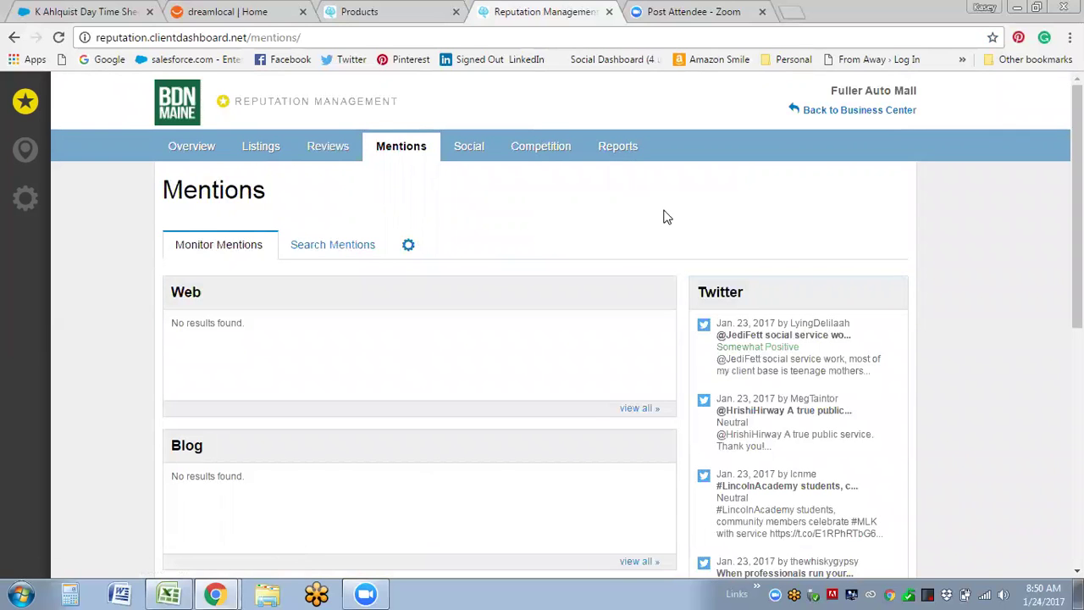
scroll(665, 216, "down", 6)
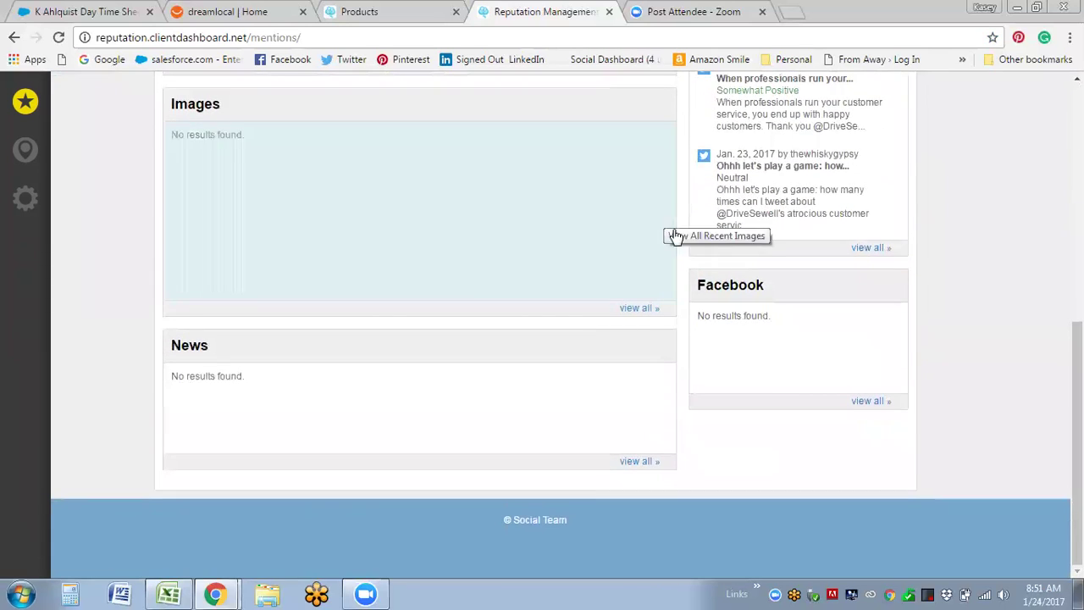
scroll(784, 282, "up", 6)
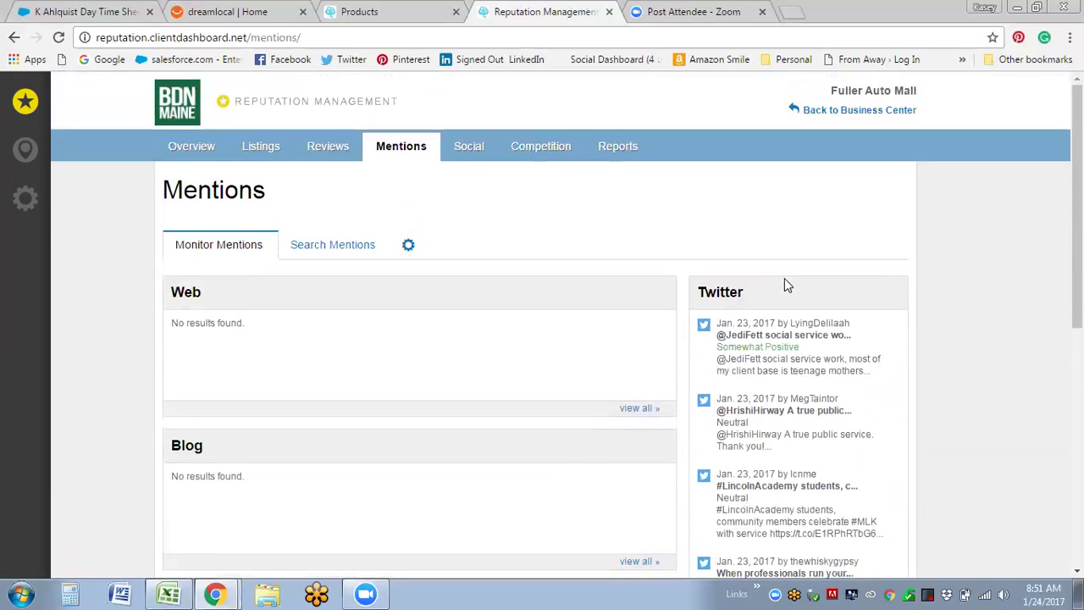
scroll(784, 285, "down", 3)
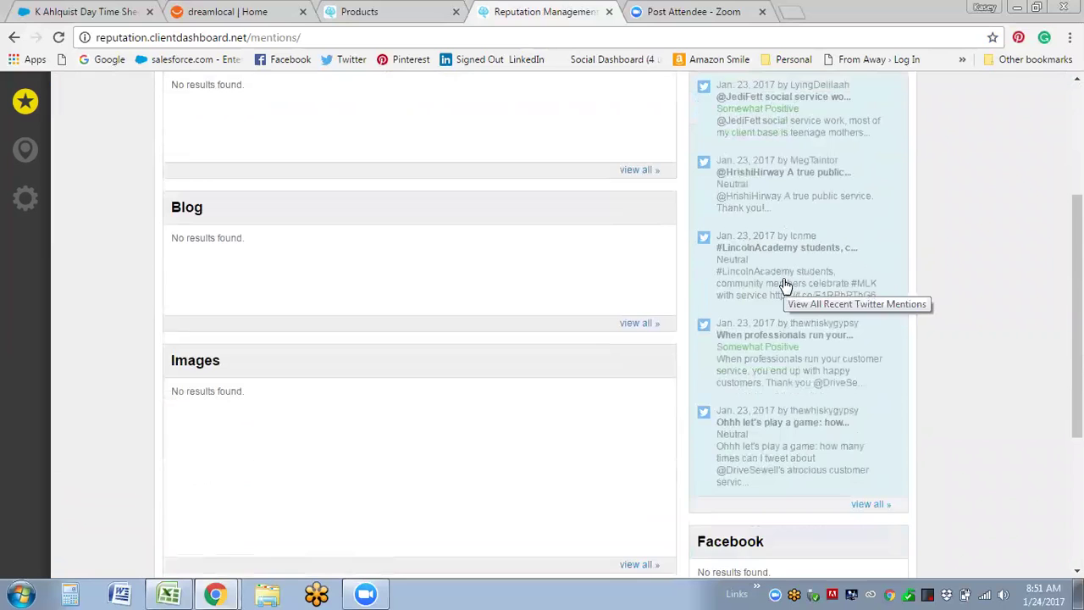
scroll(784, 285, "up", 2)
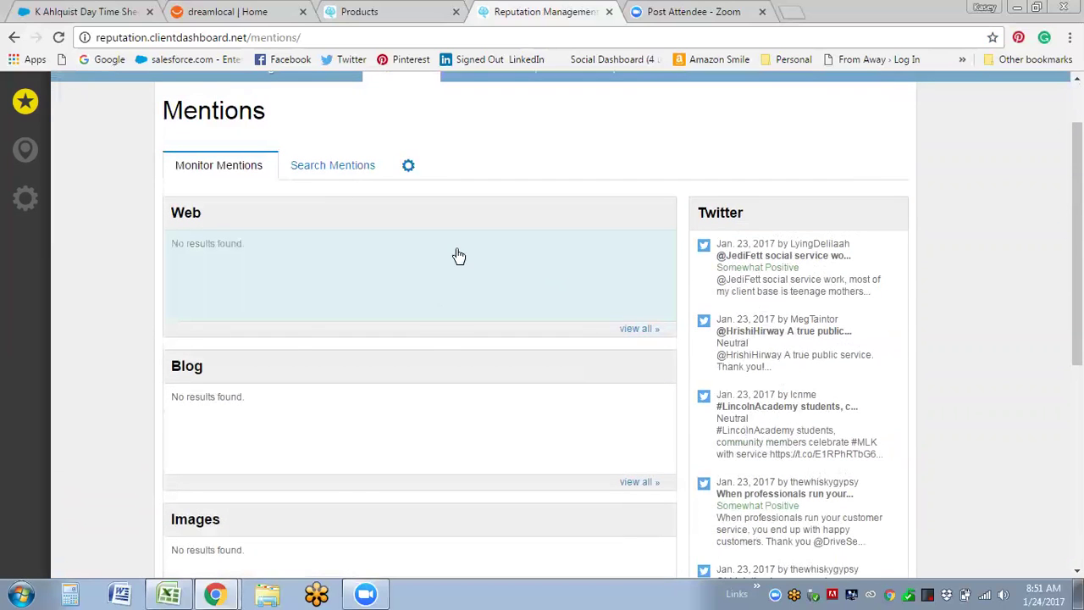
scroll(447, 322, "up", 2)
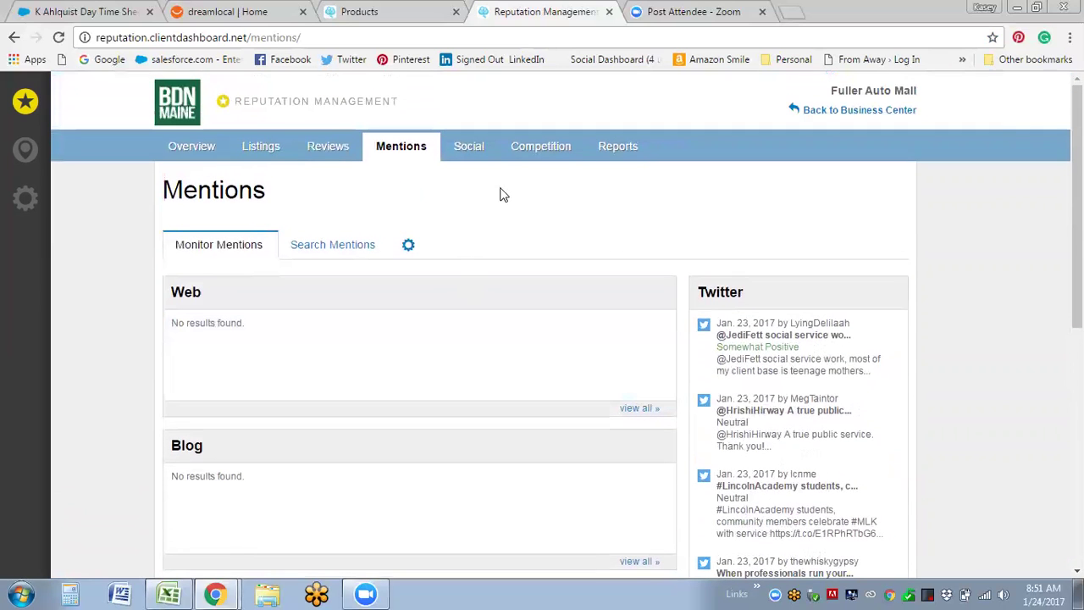